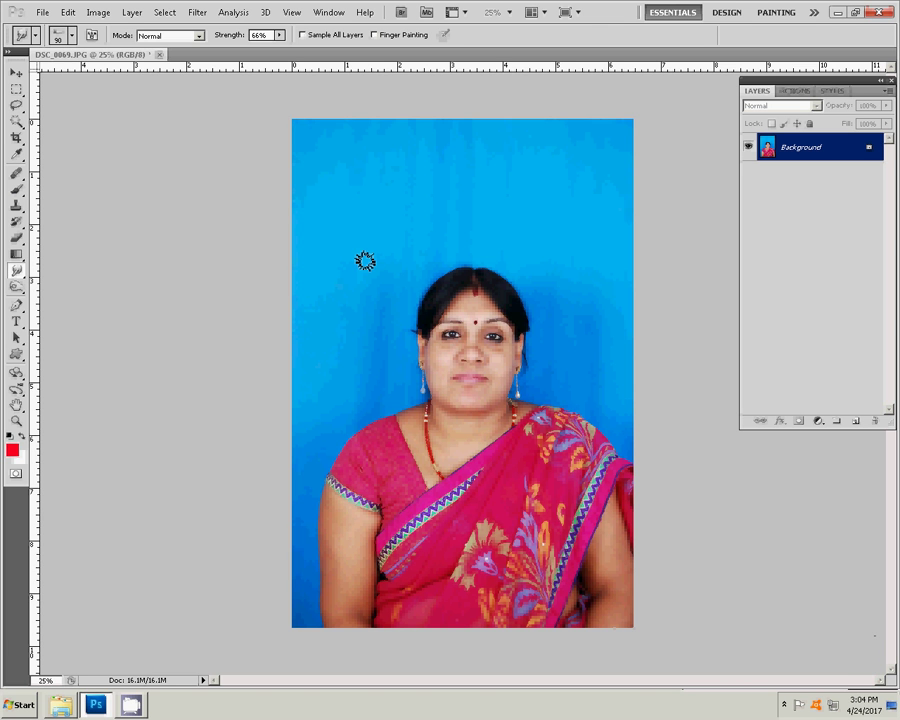
Crop the portrait around head and shoulders to 3.5 × 4.5 cm at 300 ppi.
left_click(16, 139)
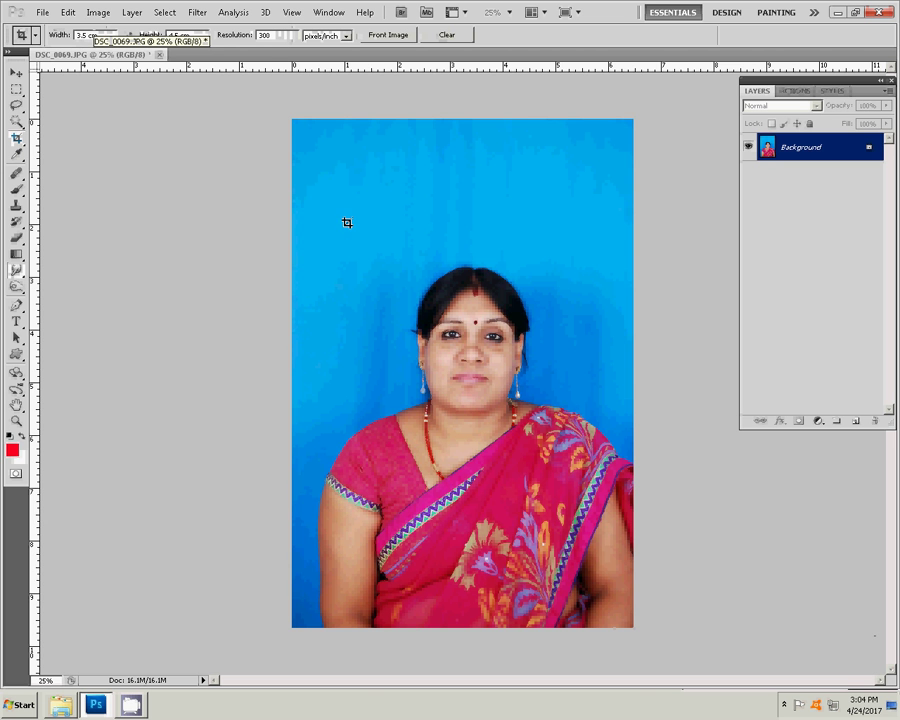
mouse_move(346, 222)
left_mouse_down()
mouse_move(570, 499)
mouse_move(618, 544)
left_mouse_up()
left_click_drag(509, 416, 509, 423)
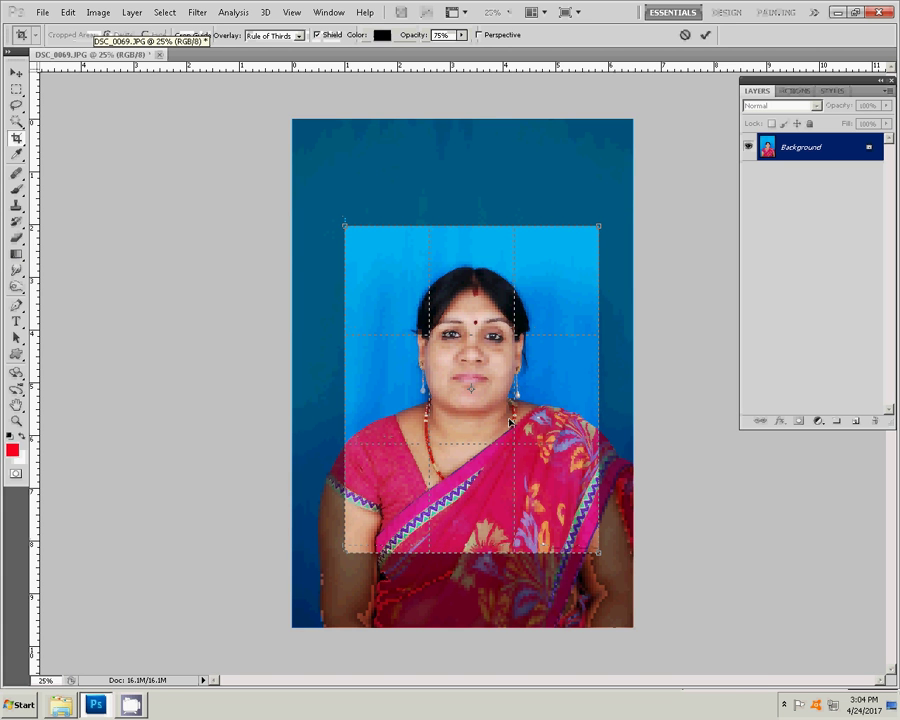
left_click_drag(598, 223, 602, 223)
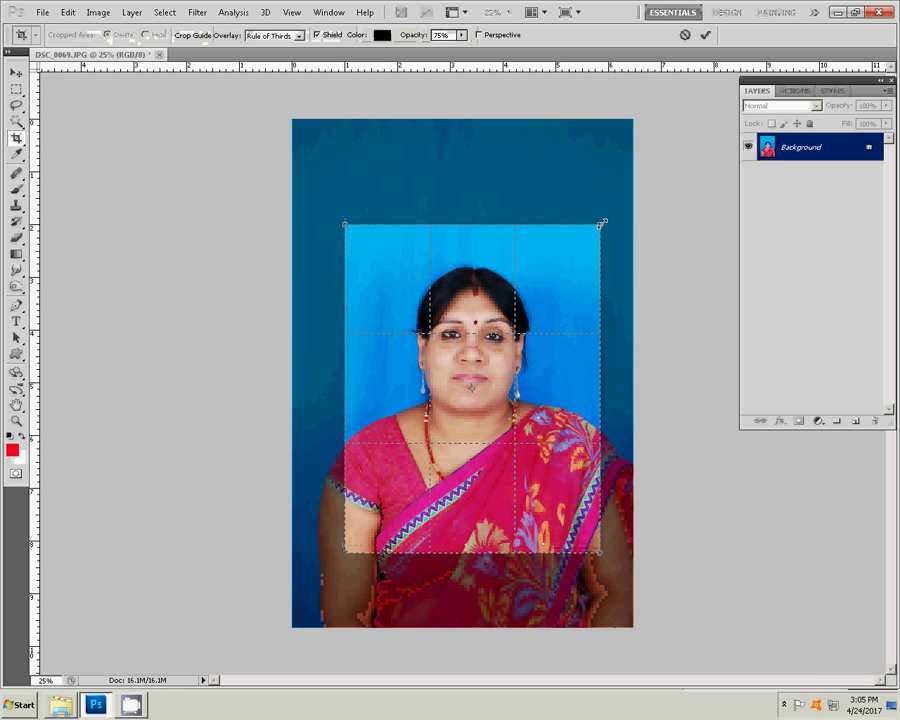
key("Return")
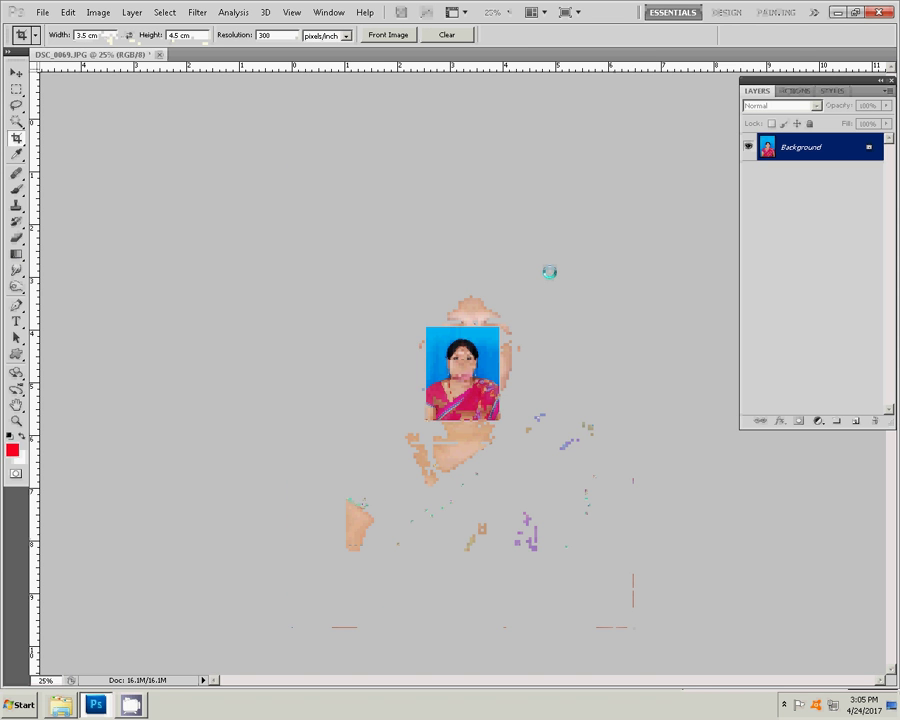
left_click(16, 420)
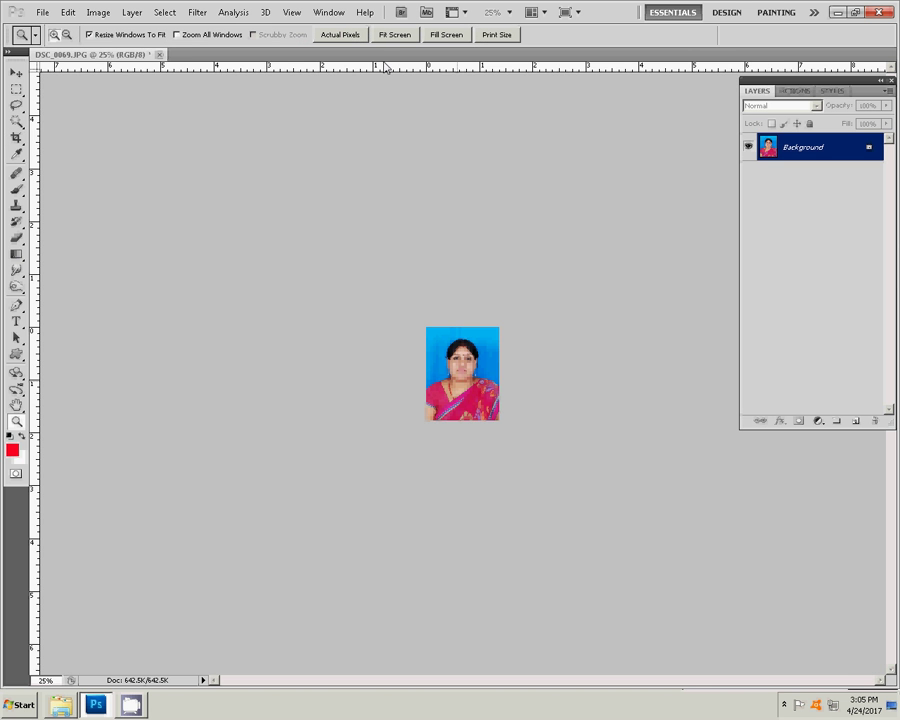
Zoom from actual pixels in to about 300% on the woman's face.
left_click(340, 34)
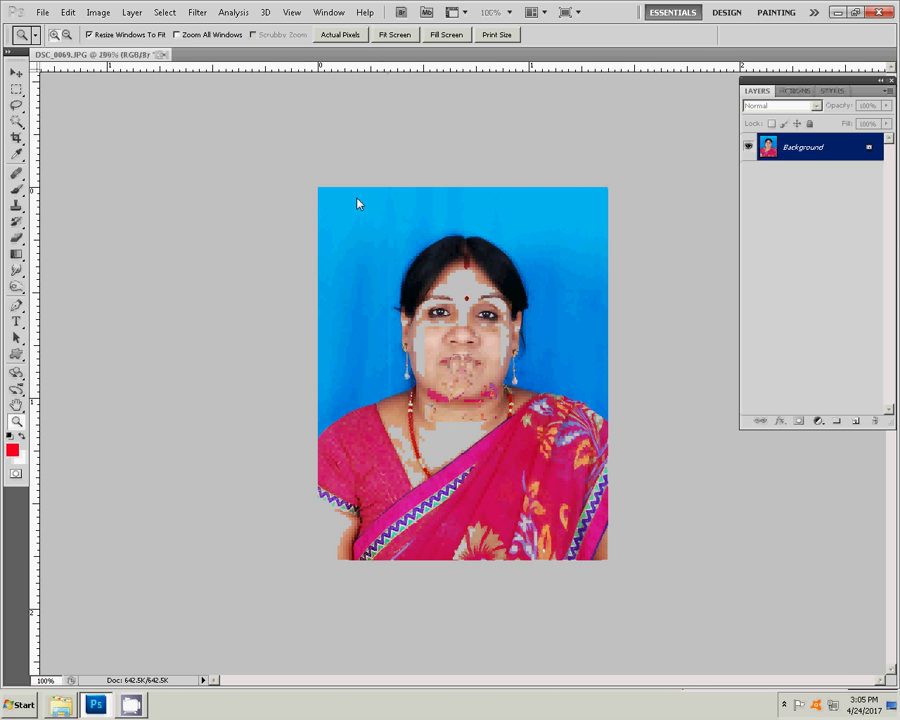
left_click(508, 393)
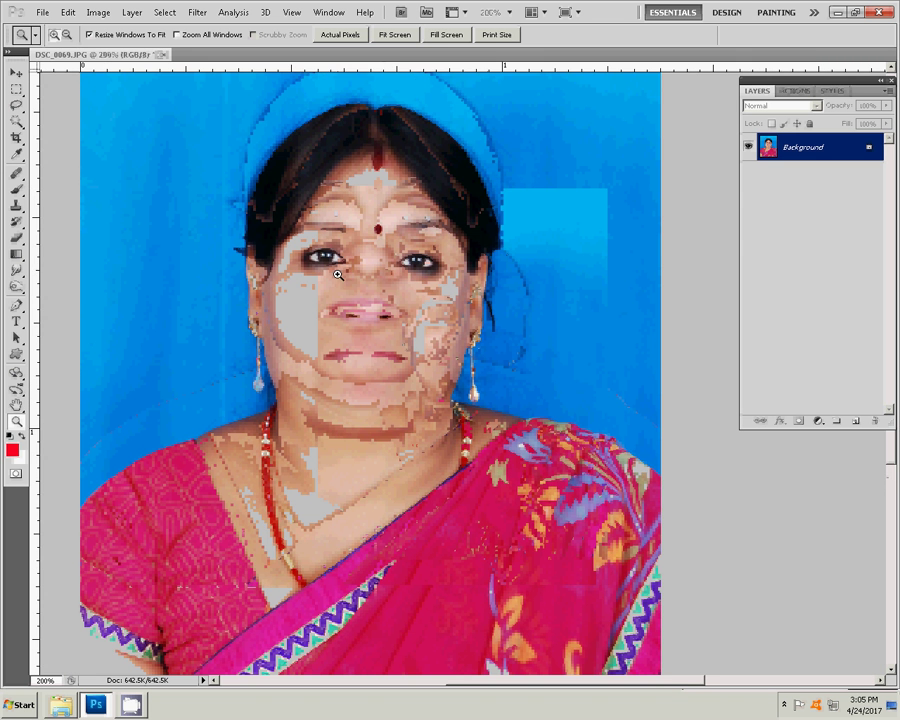
left_click(378, 302)
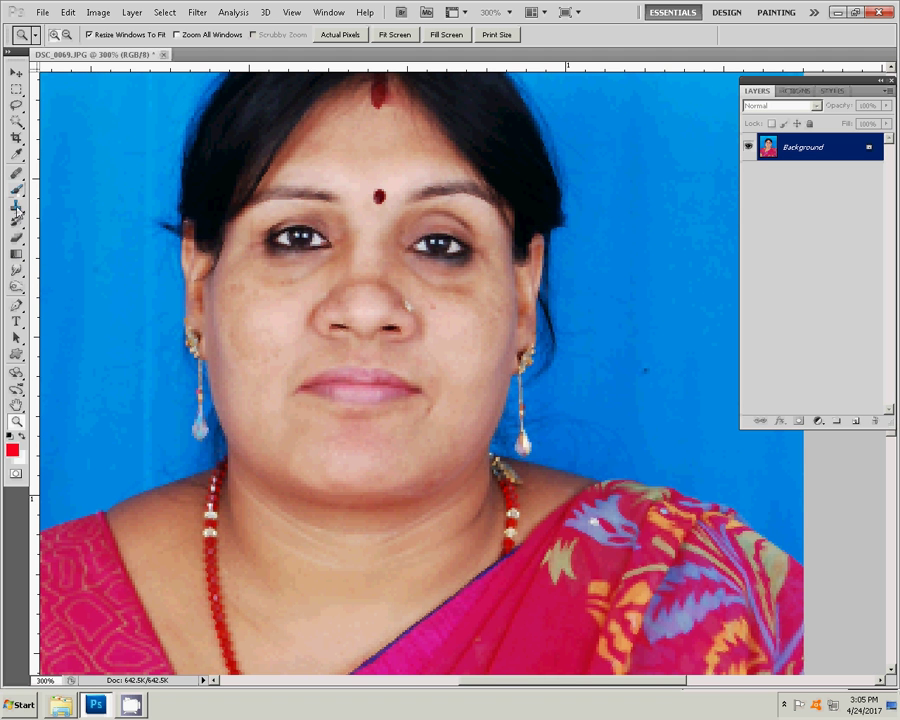
Try a Clone Stamp patch on the nose, then undo it.
left_click(16, 206)
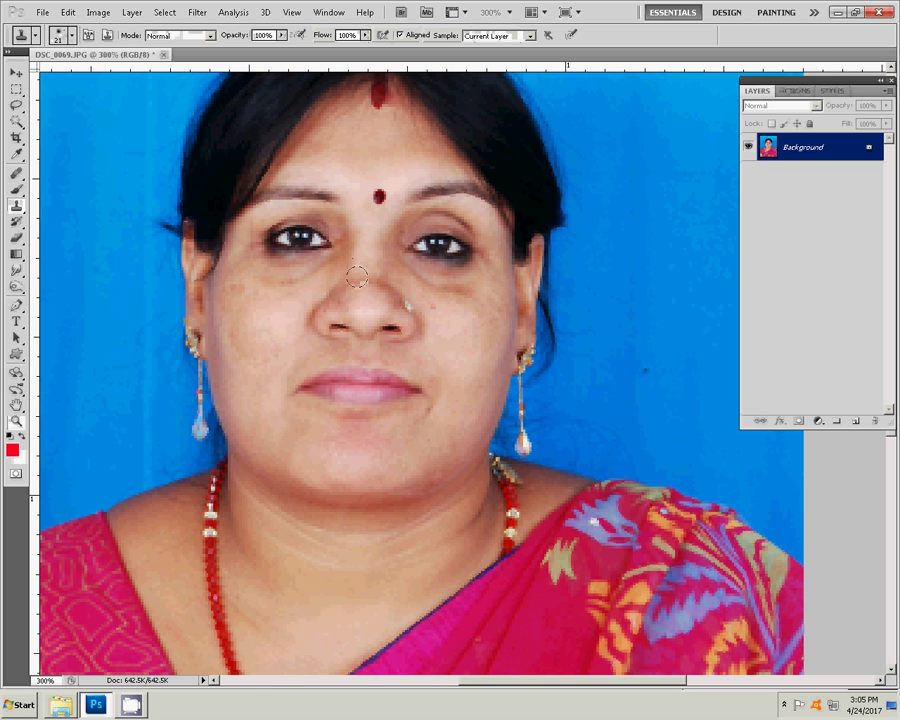
left_click(357, 276)
key("ctrl+z")
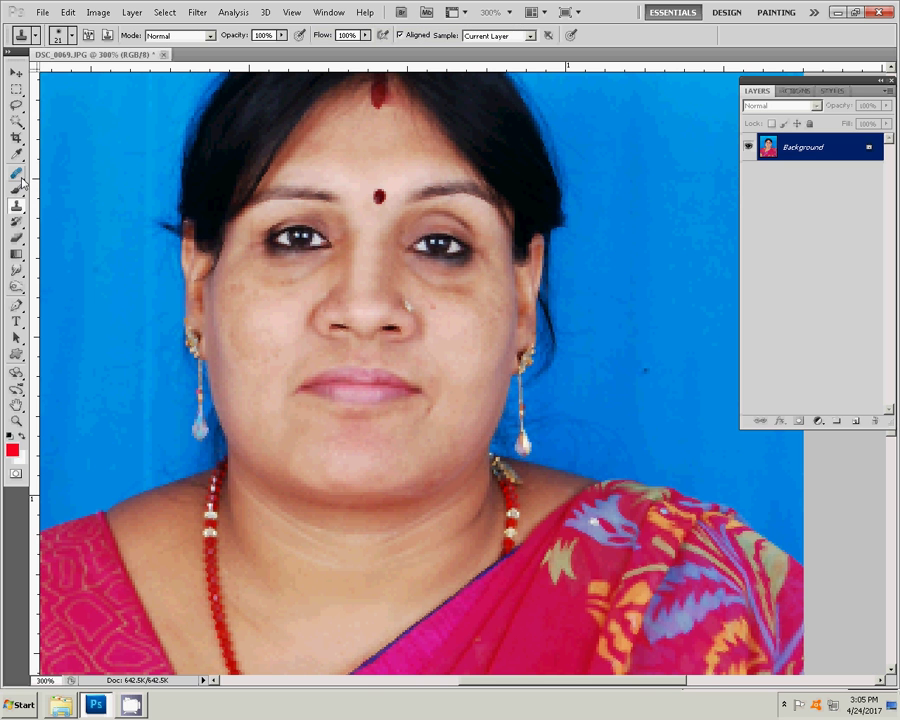
Set the Healing Brush to 33% hardness and a smaller size, then test and undo a cheek stroke.
left_click(17, 173)
right_click(463, 293)
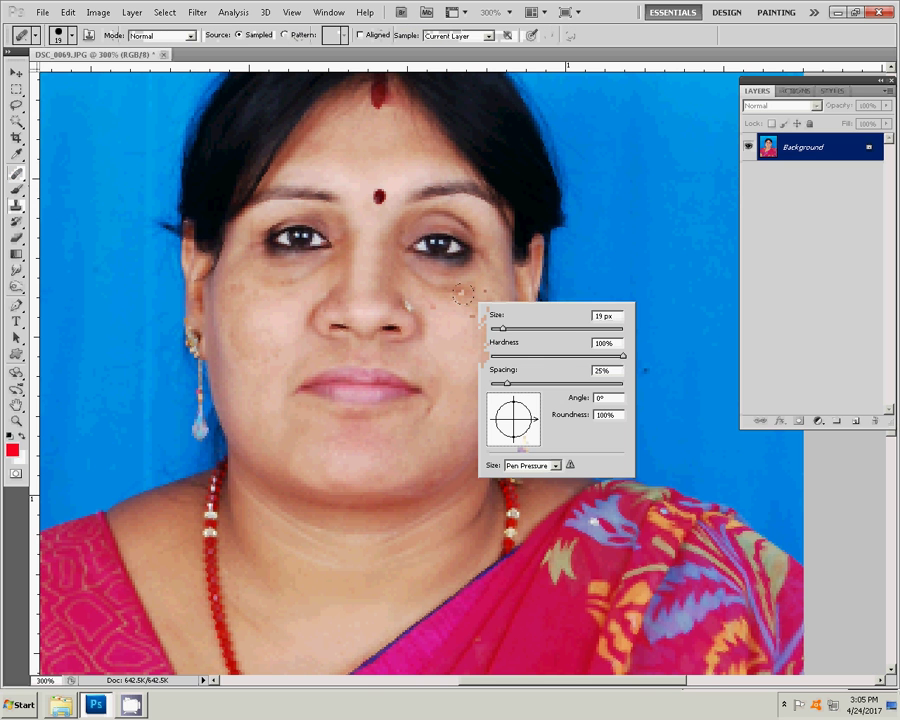
left_click(552, 344)
type("33")
key("Return")
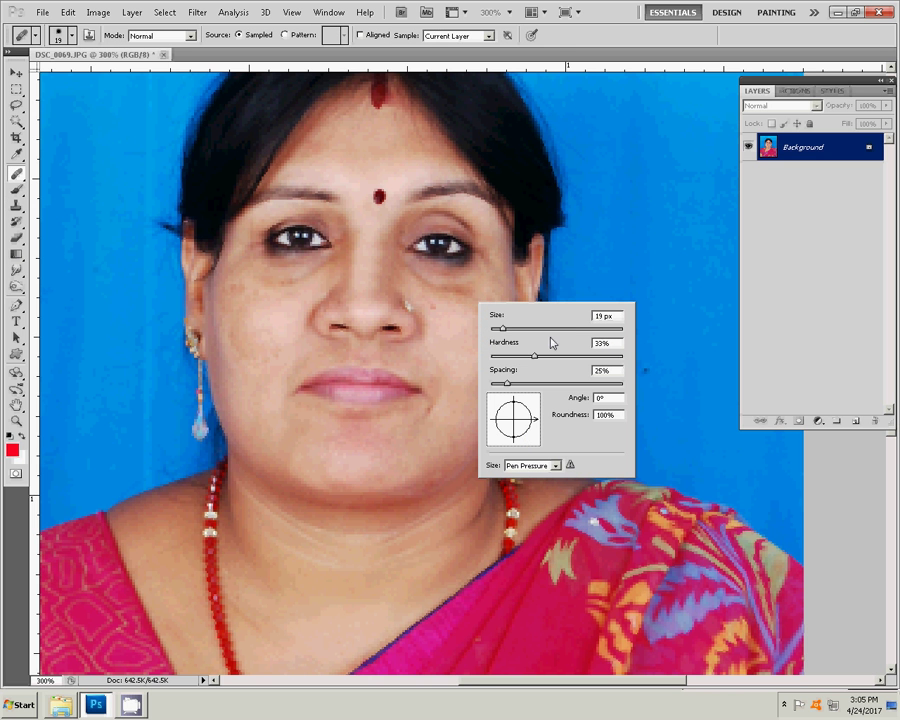
left_click_drag(503, 328, 497, 330)
key("Return")
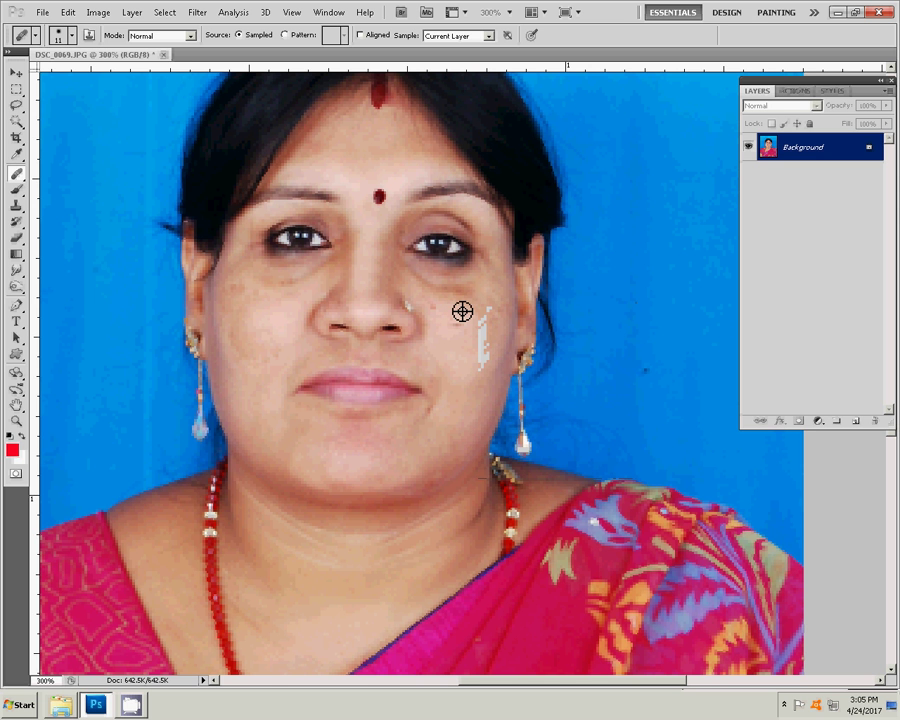
left_click(450, 293)
key("ctrl+z")
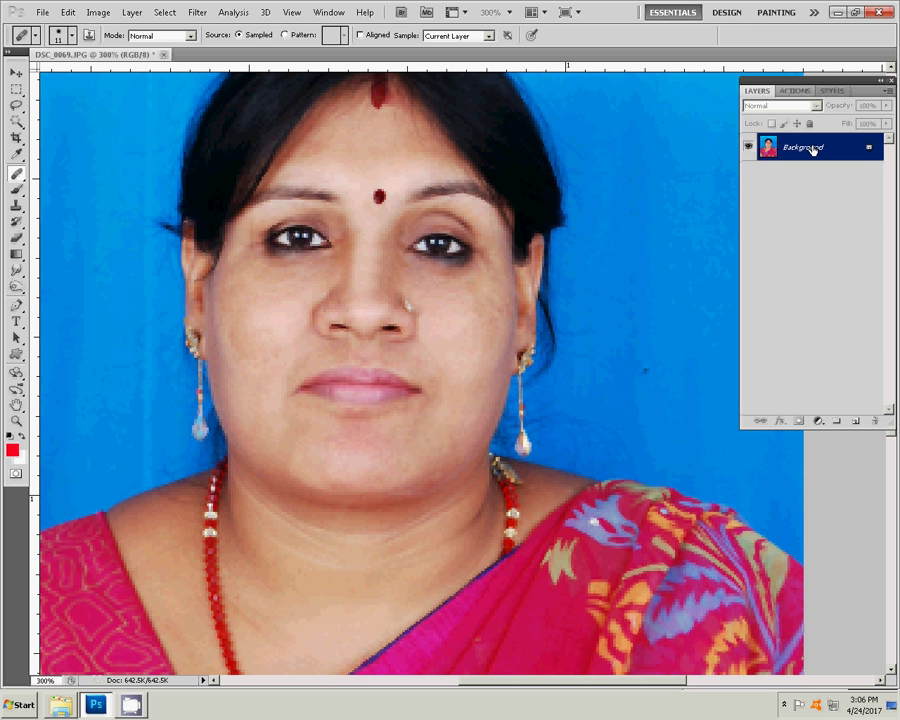
Duplicate the Background layer as Background copy.
left_click(98, 12)
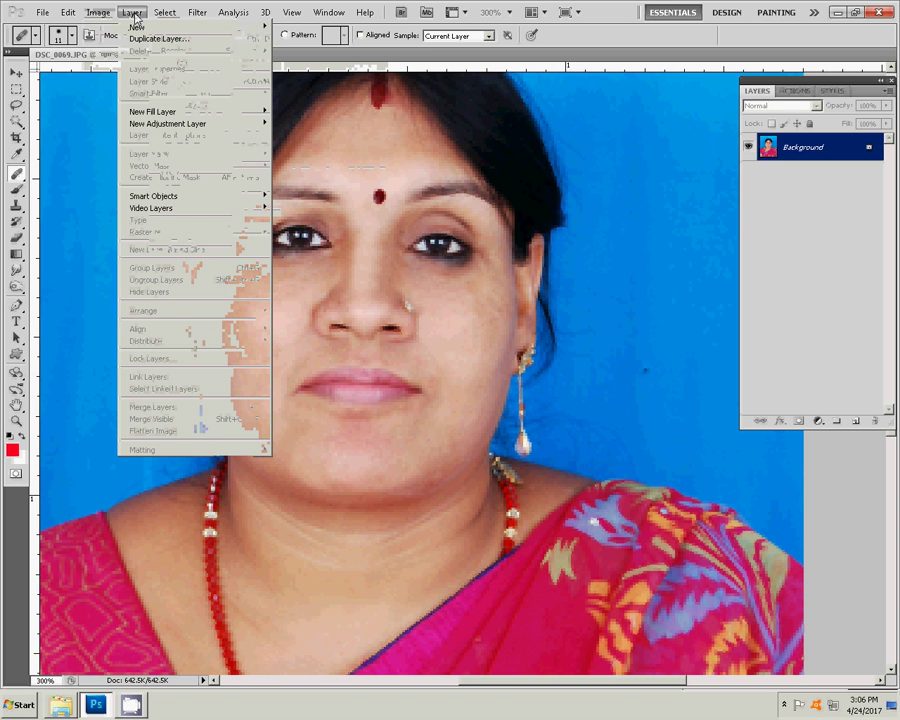
left_click(156, 38)
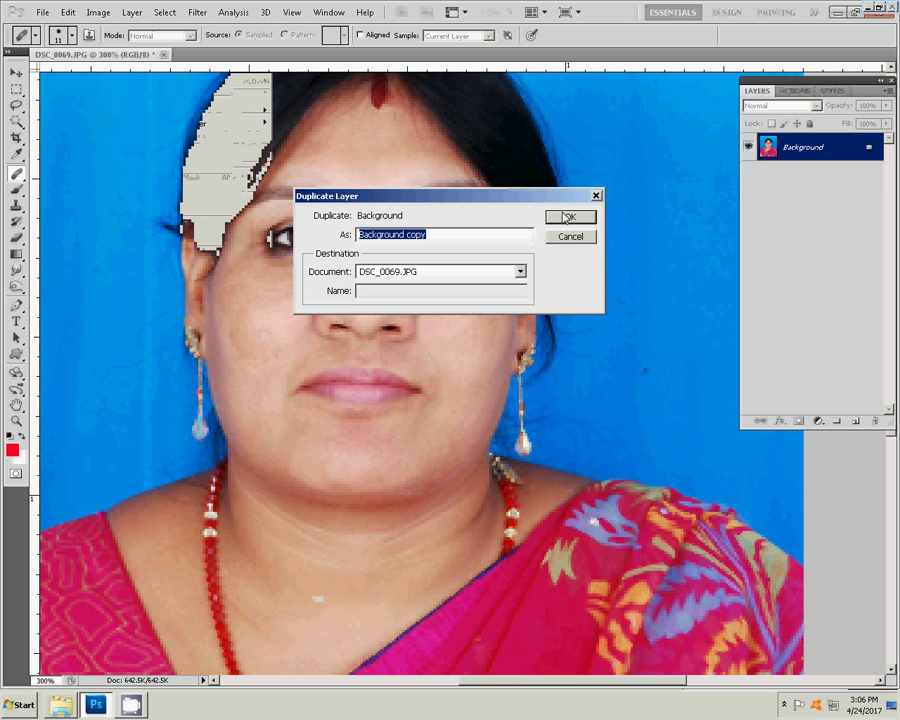
left_click(568, 216)
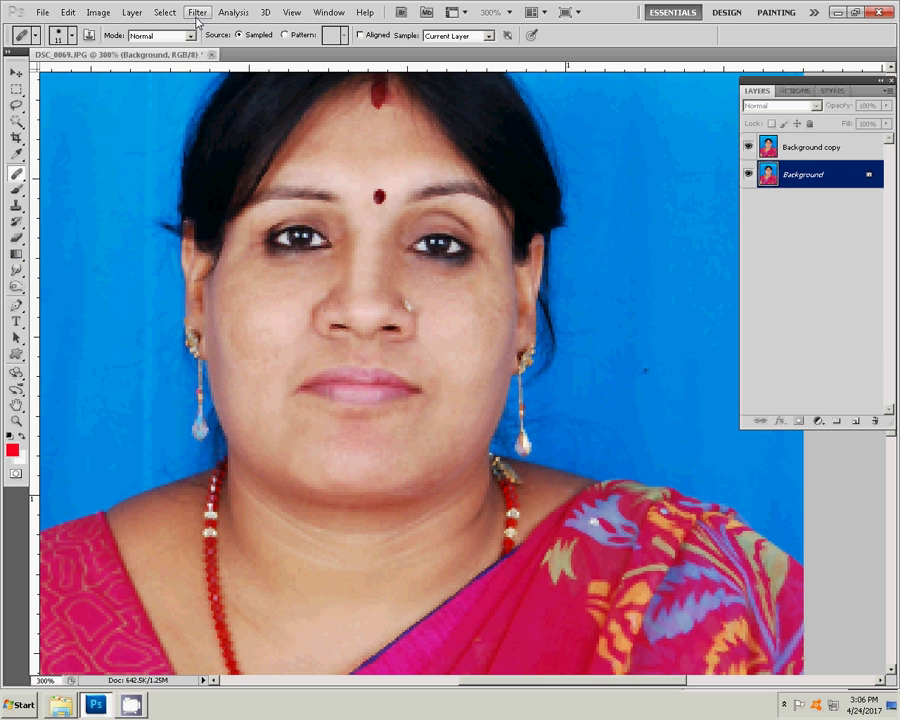
Apply Smart Blur with radius 3.0 and threshold 25 to the Background layer.
left_click(197, 14)
mouse_move(217, 129)
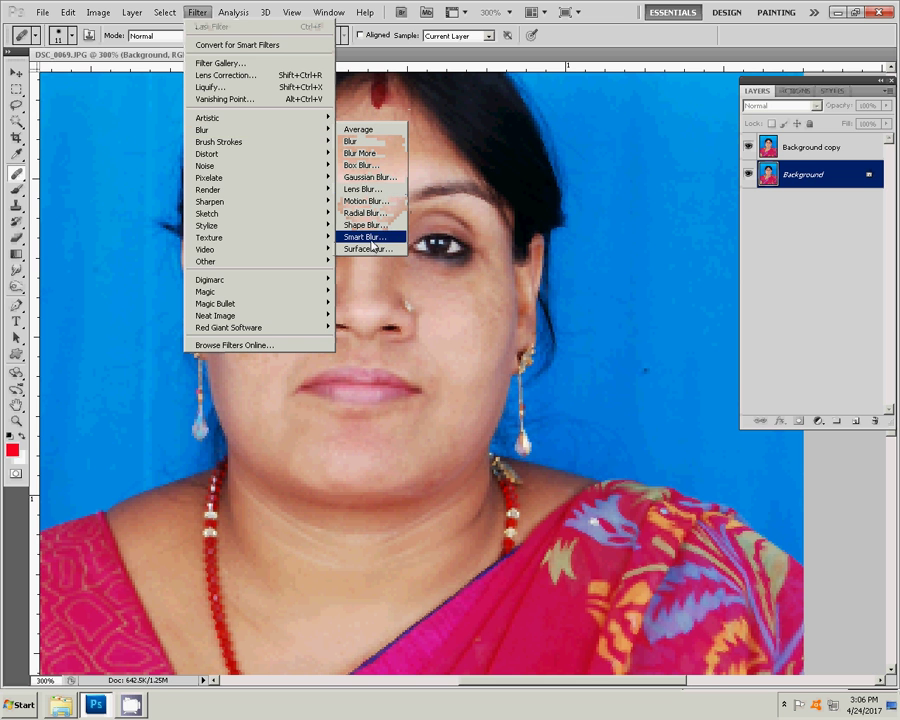
left_click(367, 237)
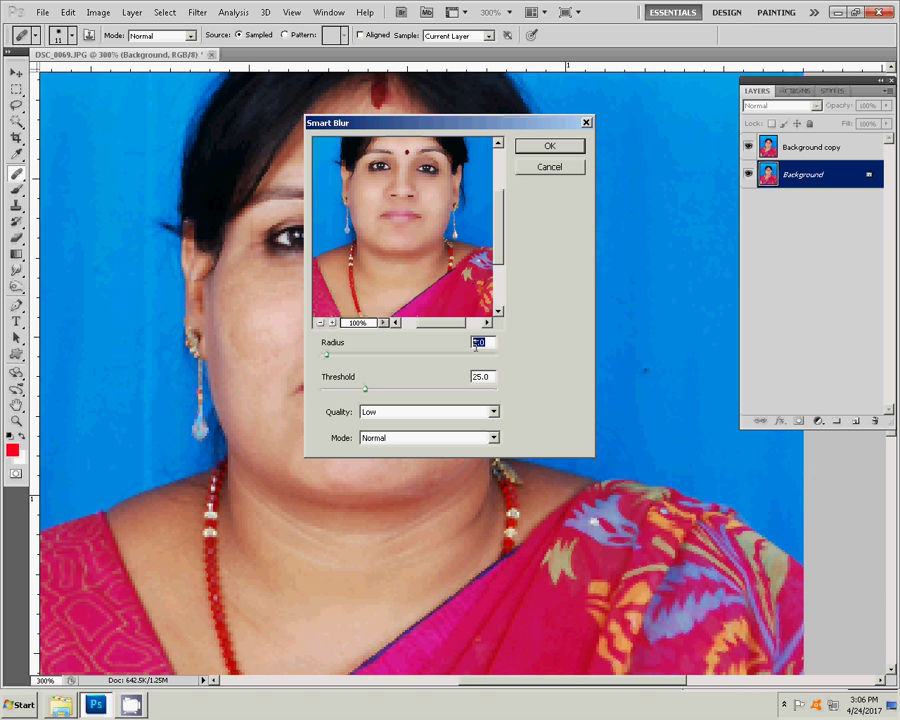
left_click(327, 356)
left_click_drag(329, 357, 358, 356)
double_click(478, 342)
type("3")
left_click(550, 148)
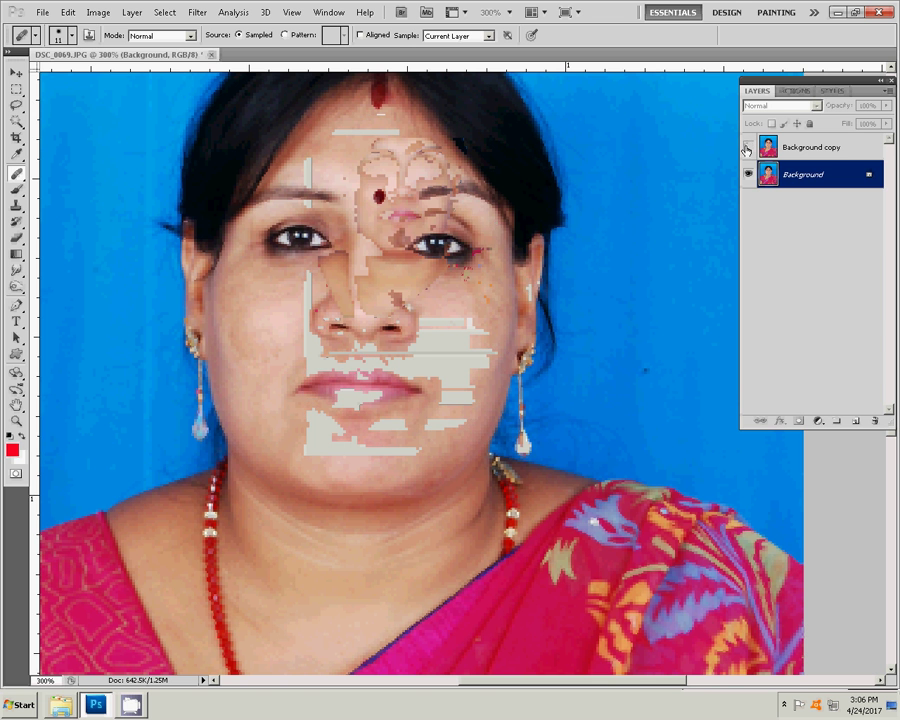
left_click(746, 148)
On the Background copy layer, choose the Eraser and set its brush hardness to 22%.
left_click(799, 152)
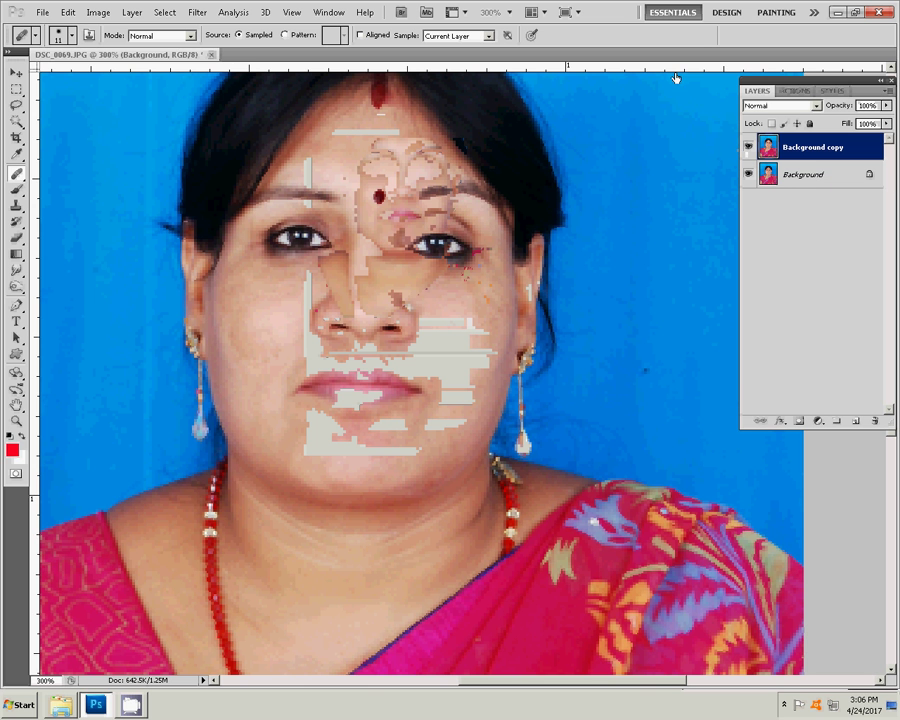
left_click(22, 239)
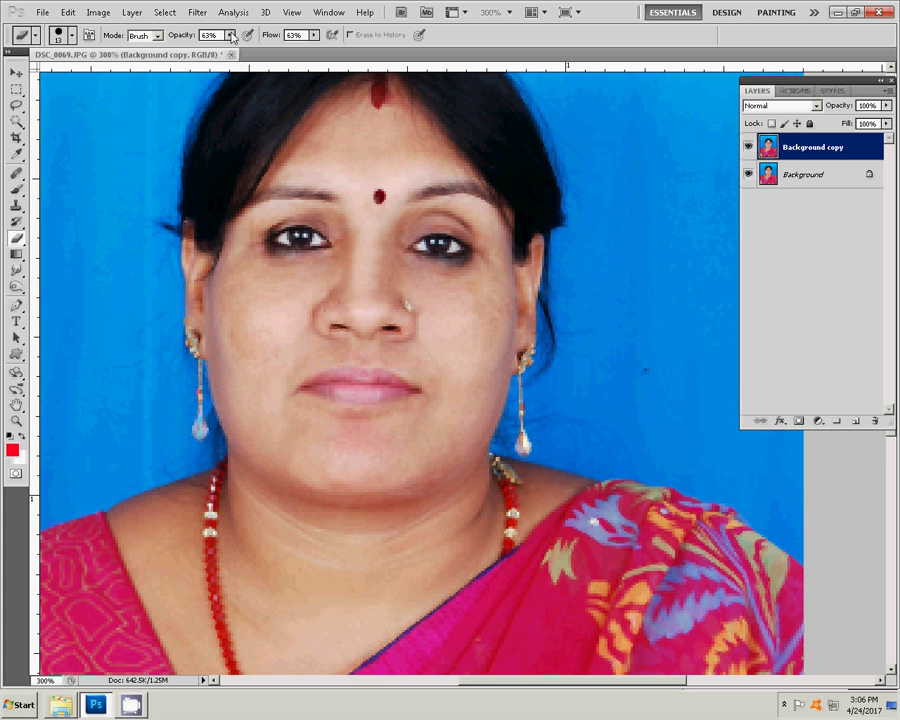
right_click(360, 170)
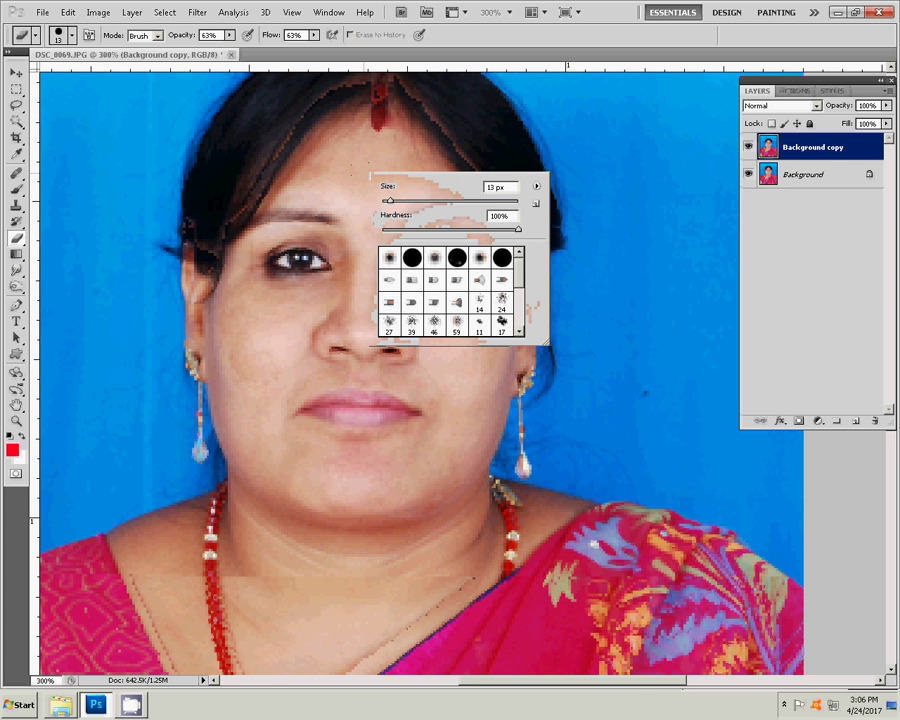
left_click(507, 216)
key("BackSpace")
key("BackSpace")
key("BackSpace")
type("3")
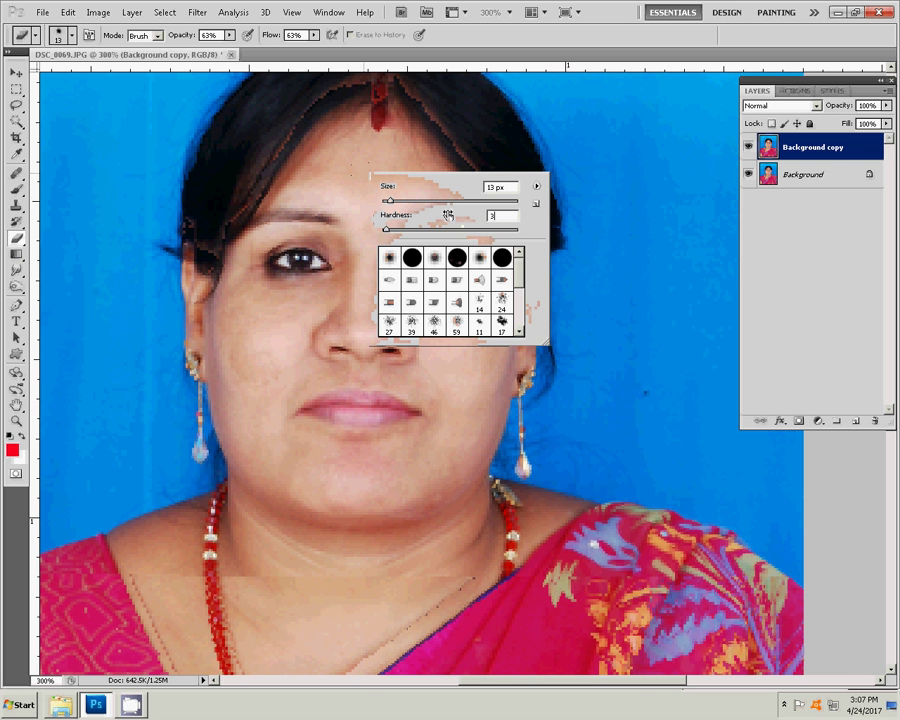
key("BackSpace")
type("22")
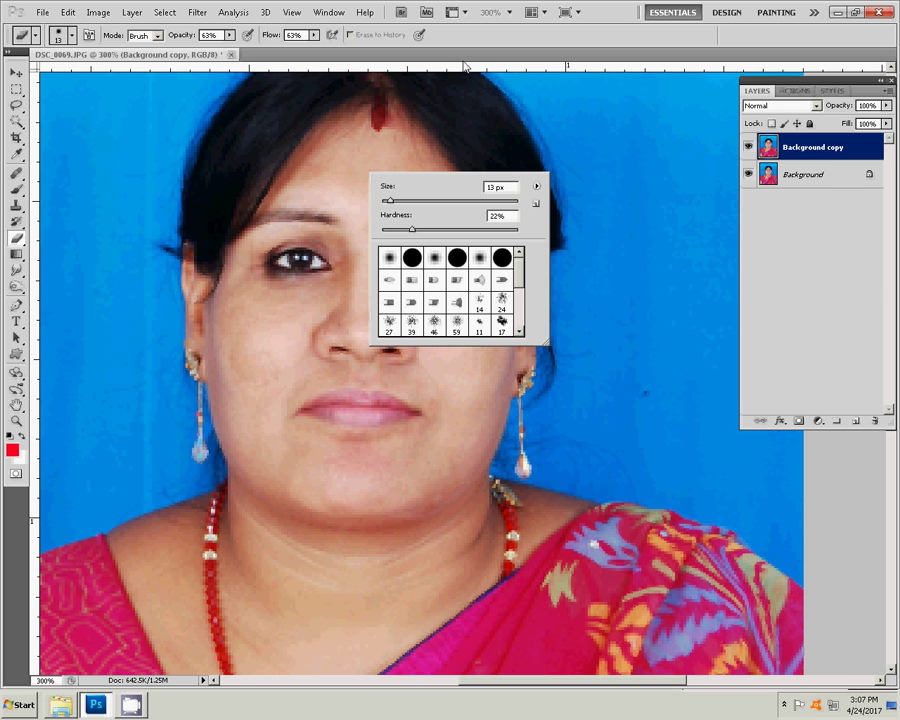
key("Return")
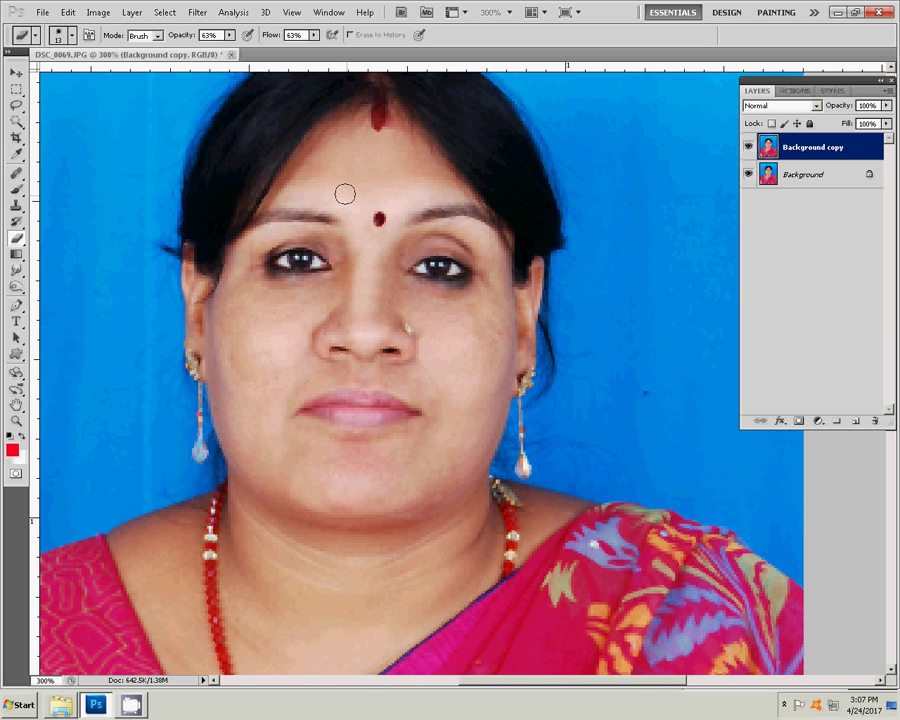
Set eraser hardness to 33% and erase over the face and neck to reveal smoothed skin.
left_click(55, 33)
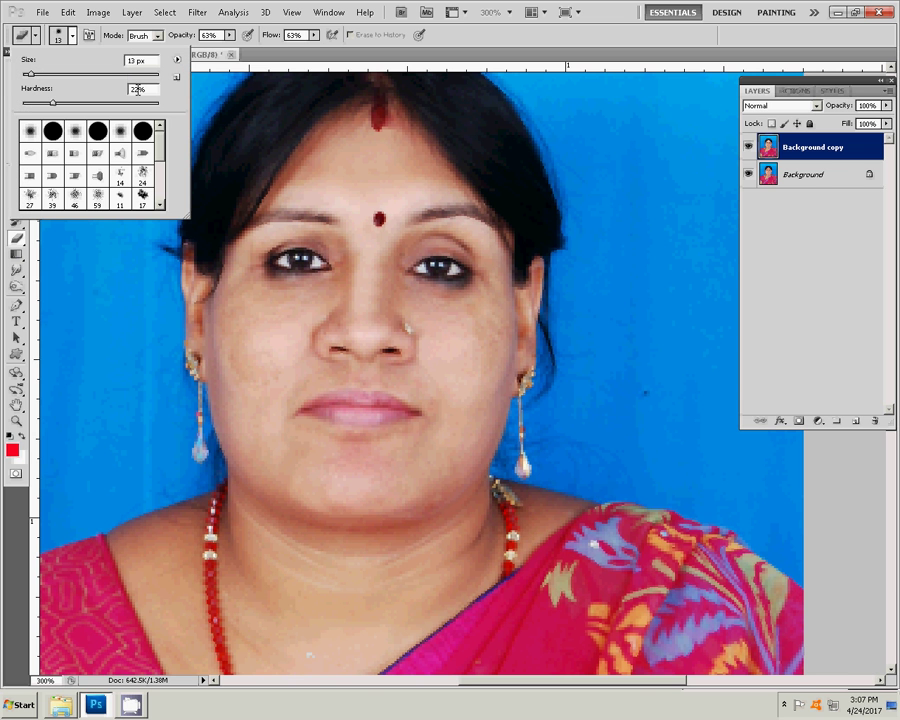
type("3")
type("3")
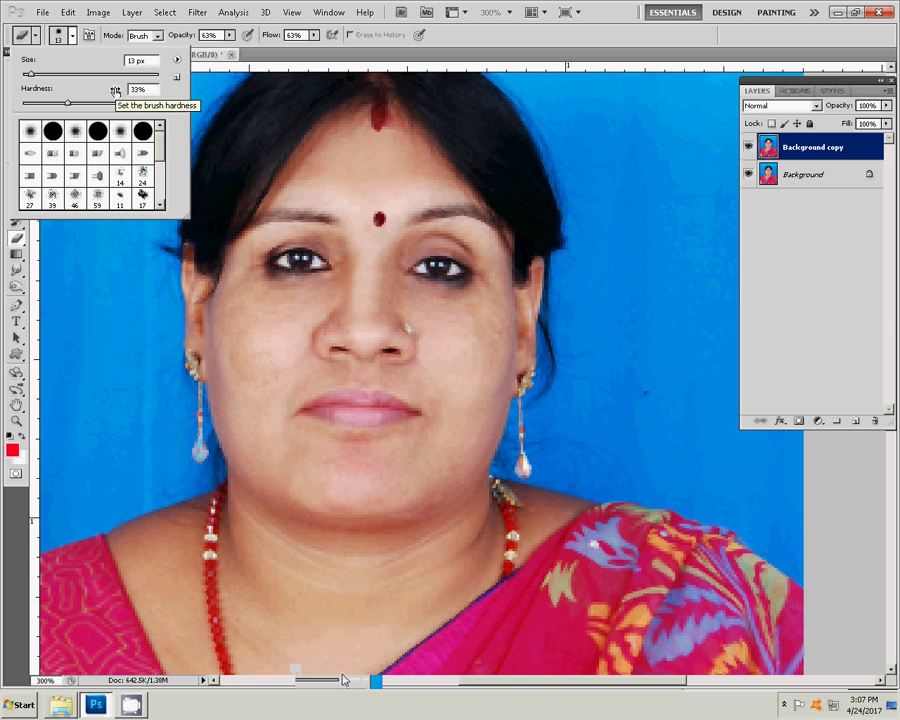
key("Return")
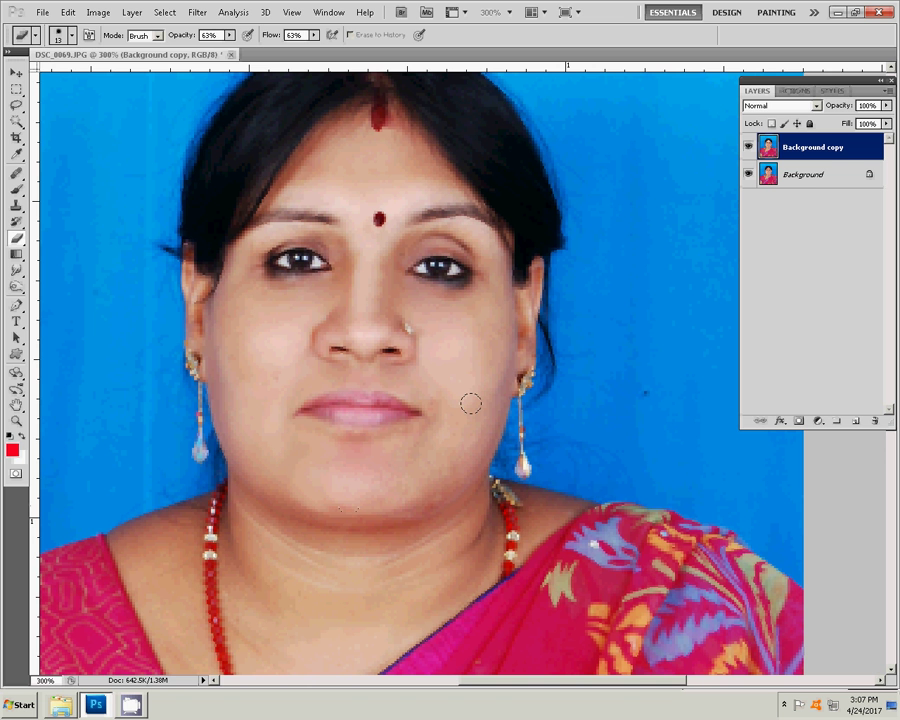
scroll(240, 348, "down", 3)
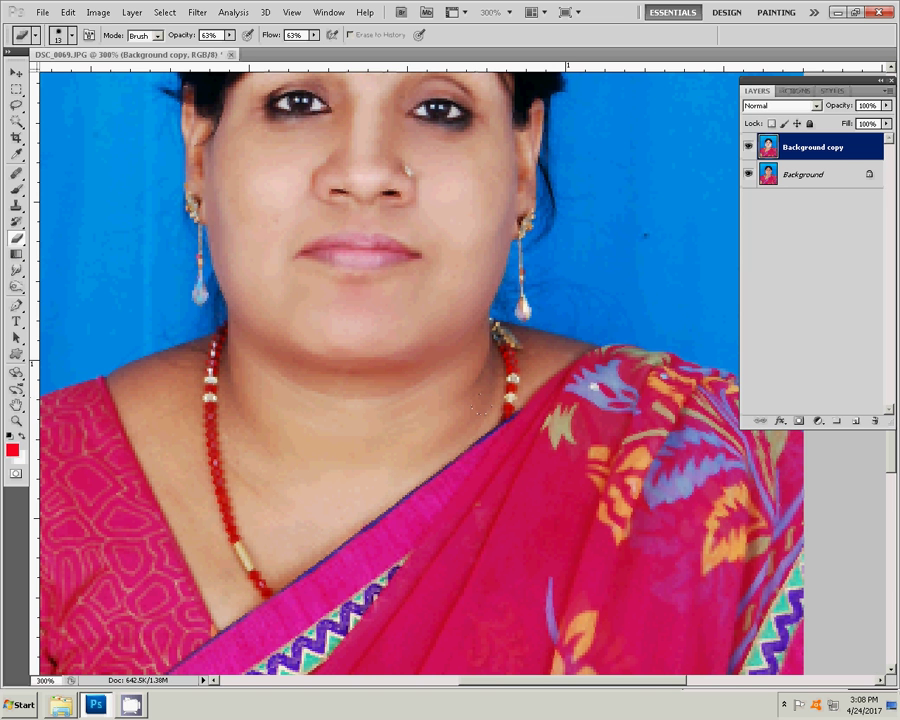
left_click(479, 404)
left_click(16, 419)
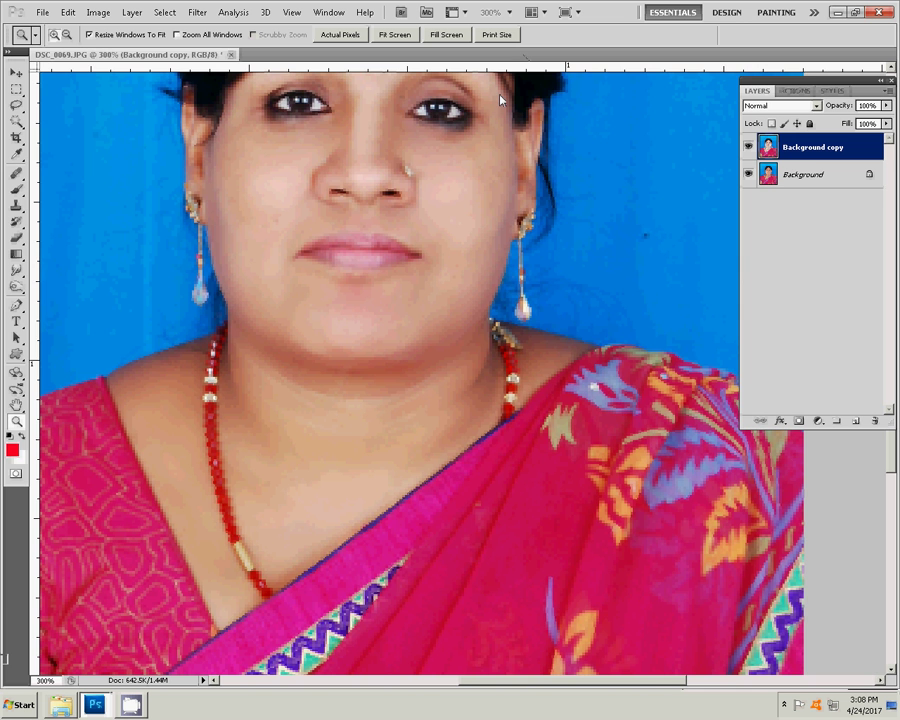
Float the portrait in its own window and fit it to the screen.
left_click_drag(120, 54, 124, 125)
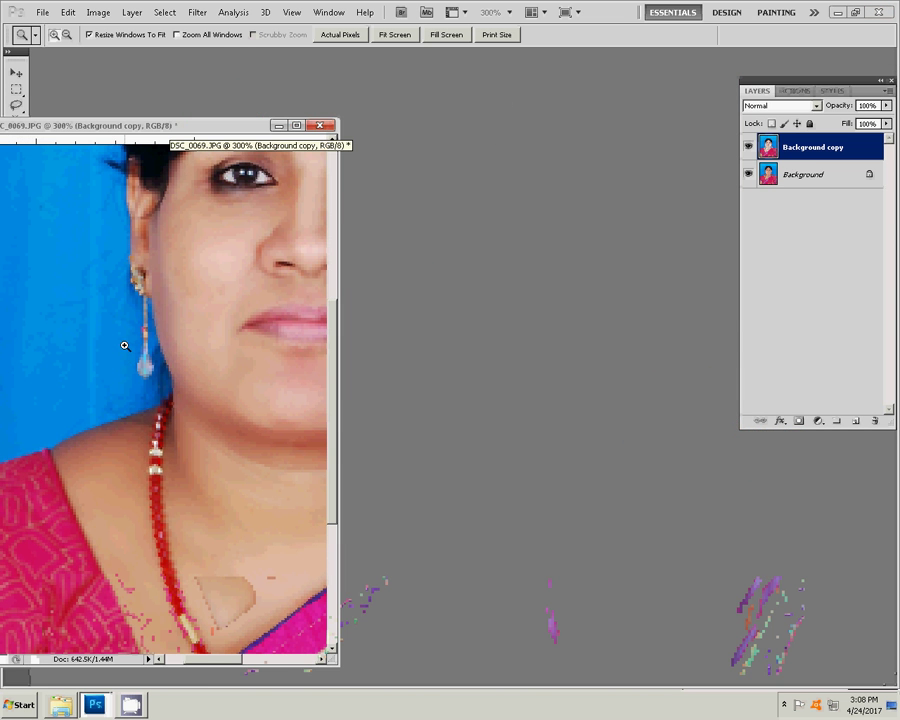
right_click(124, 345)
left_click(131, 354)
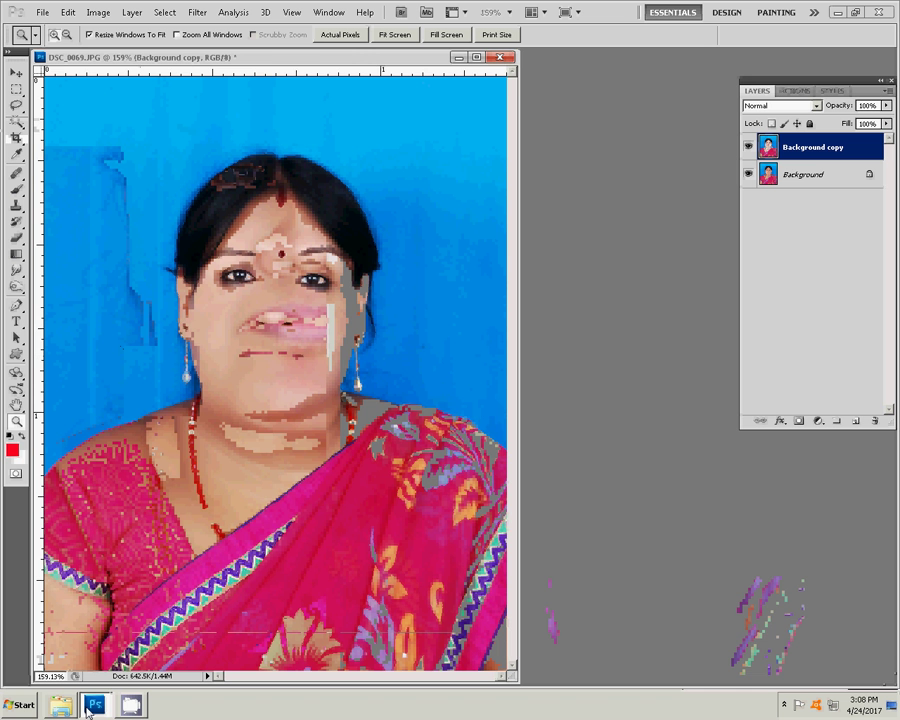
Open DSC_0068 beside the retouched portrait for comparison, then close it.
key("alt+Tab")
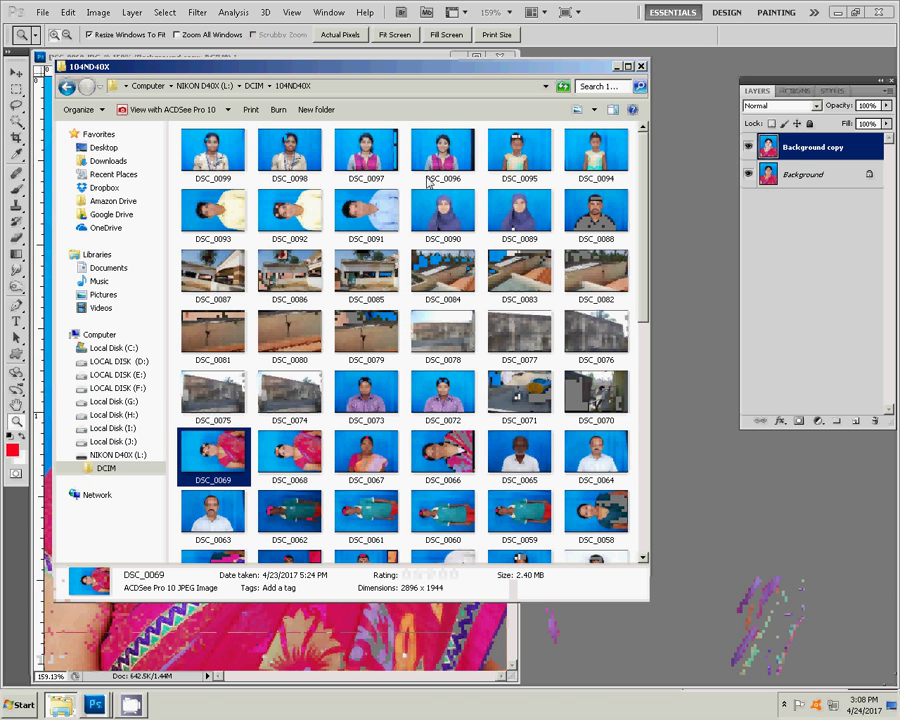
left_click(302, 447)
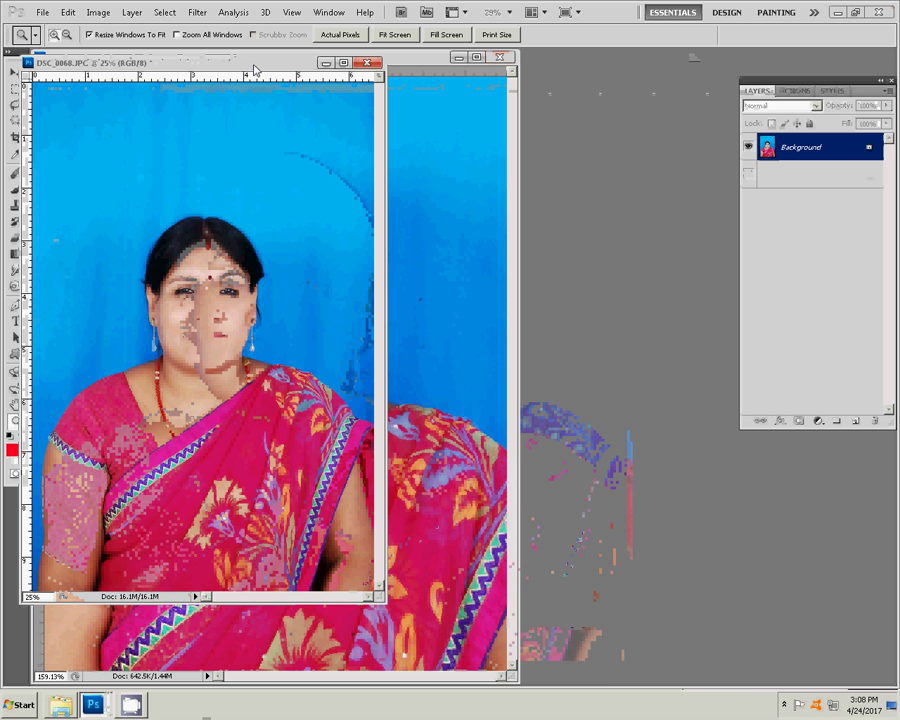
mouse_move(256, 70)
left_mouse_down()
mouse_move(625, 180)
mouse_move(626, 121)
left_mouse_up()
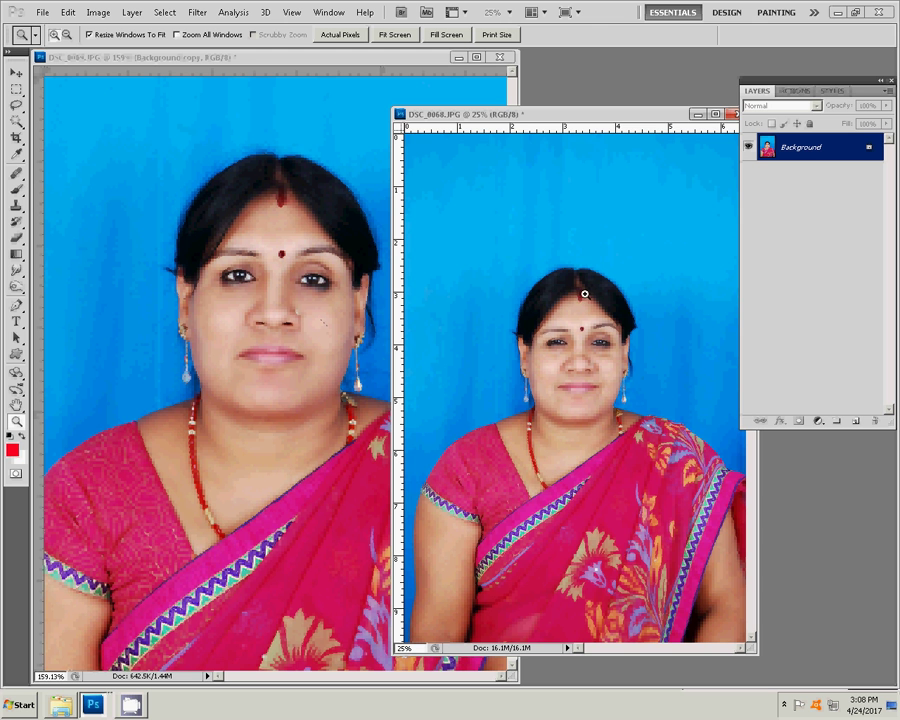
left_click(731, 115)
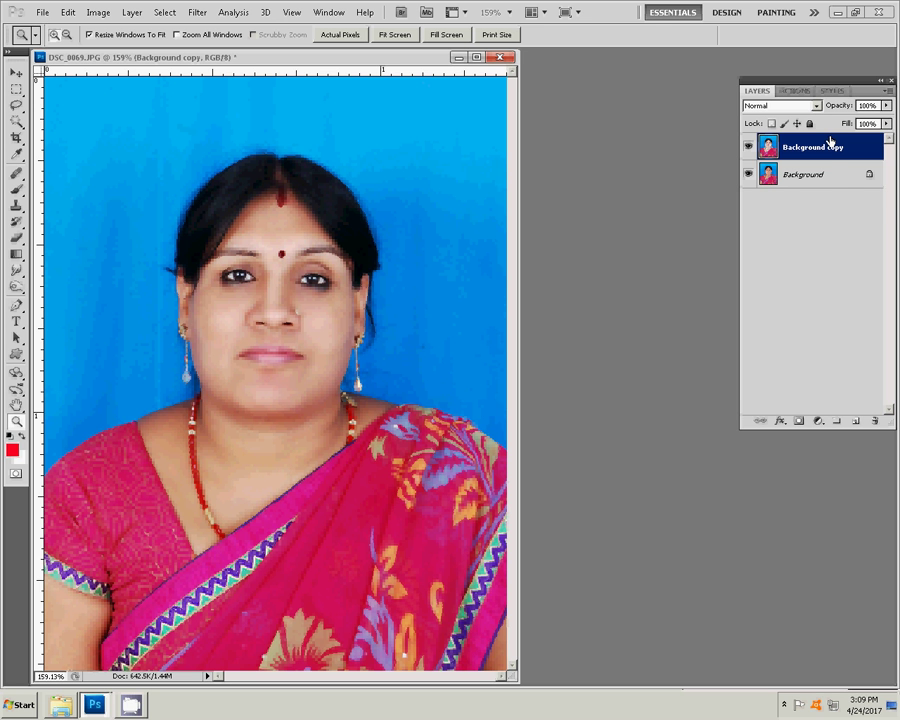
Merge Background copy down into the Background layer.
right_click(829, 141)
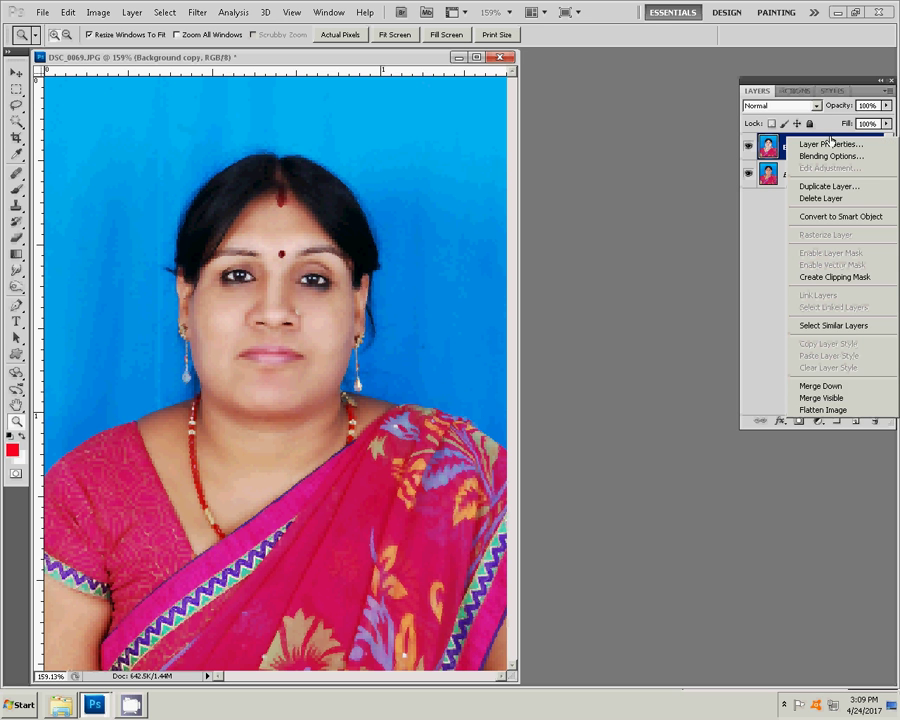
left_click(809, 386)
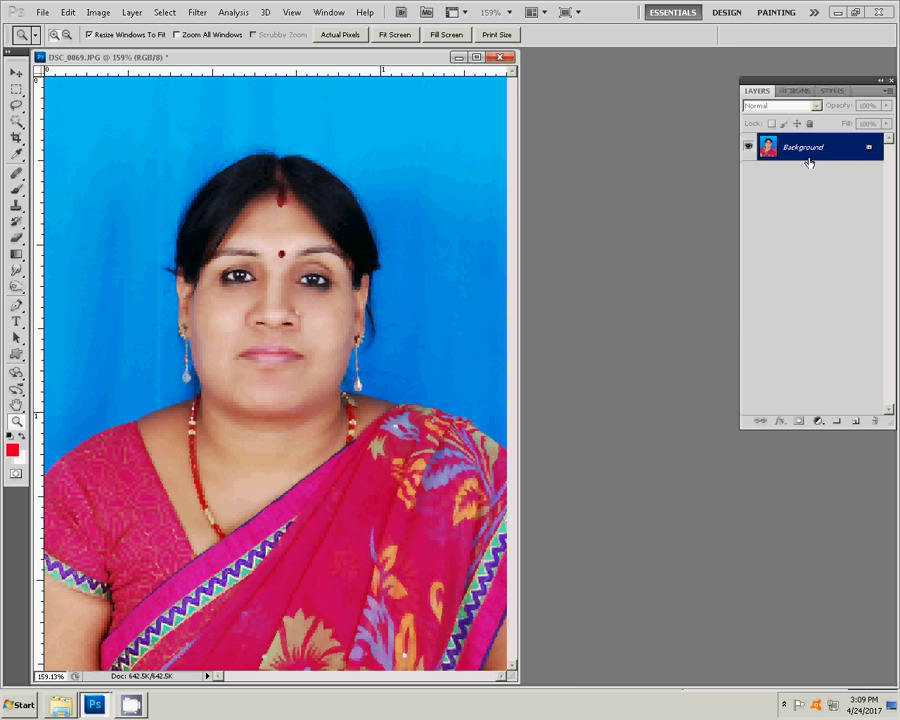
right_click(810, 157)
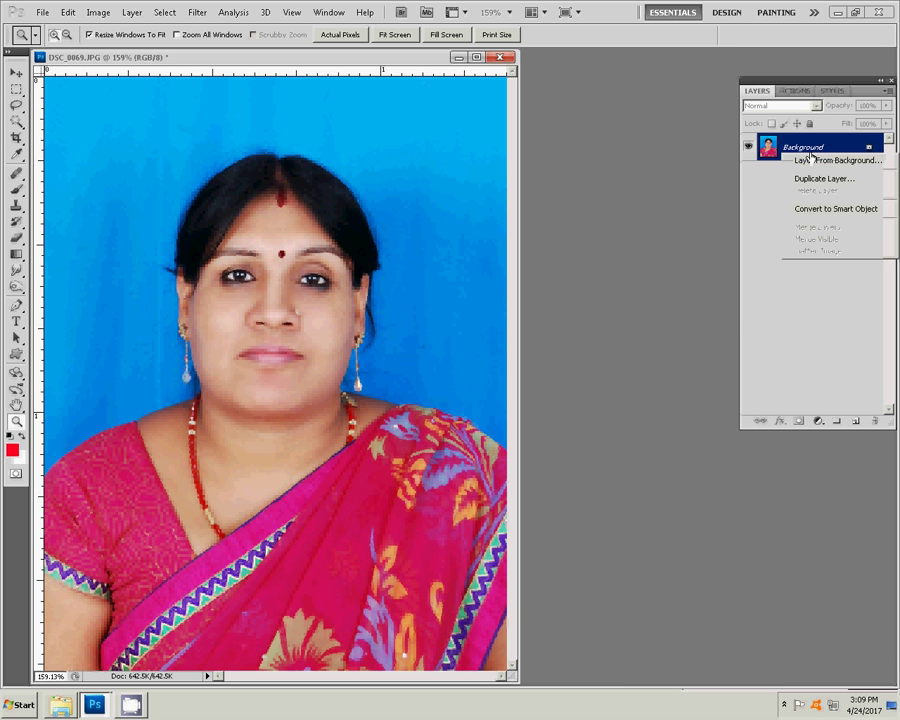
left_click(413, 158)
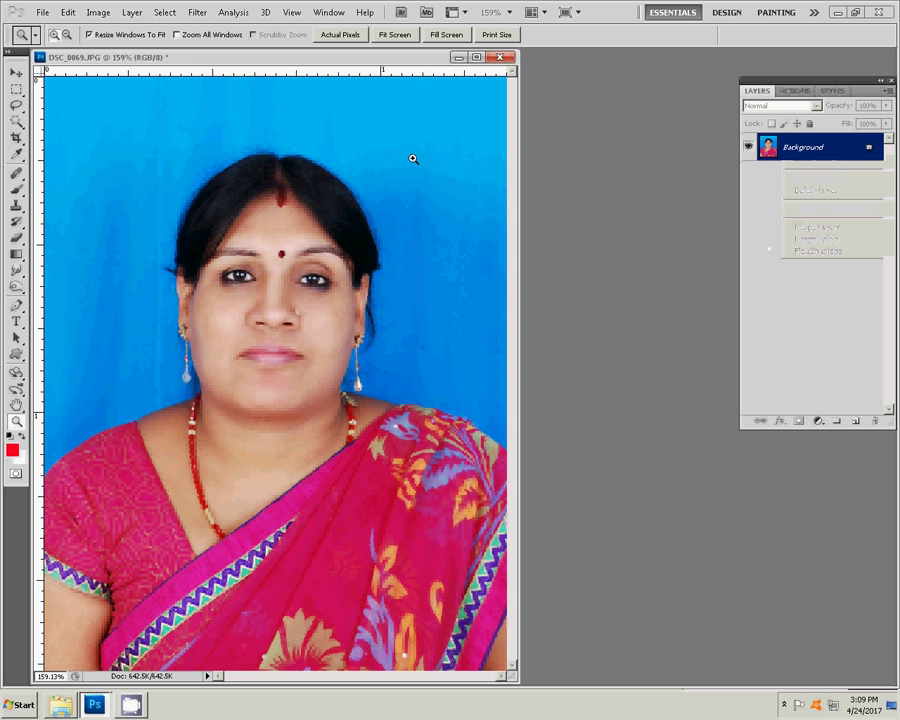
Choose the Blur tool and set its brush to 23 px for smoothing the skin.
left_click(17, 271)
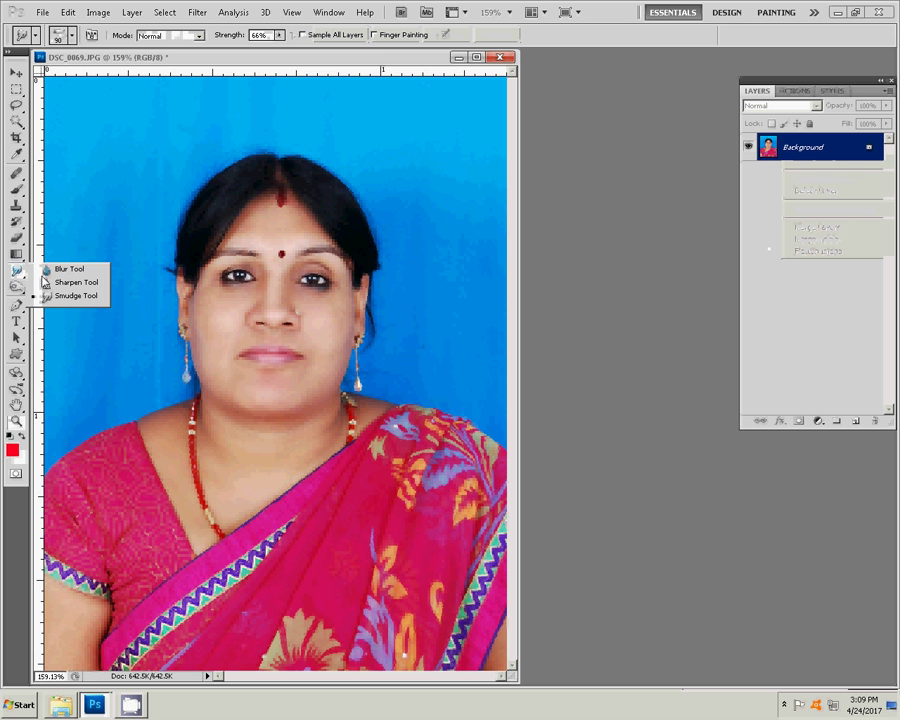
left_click(17, 271)
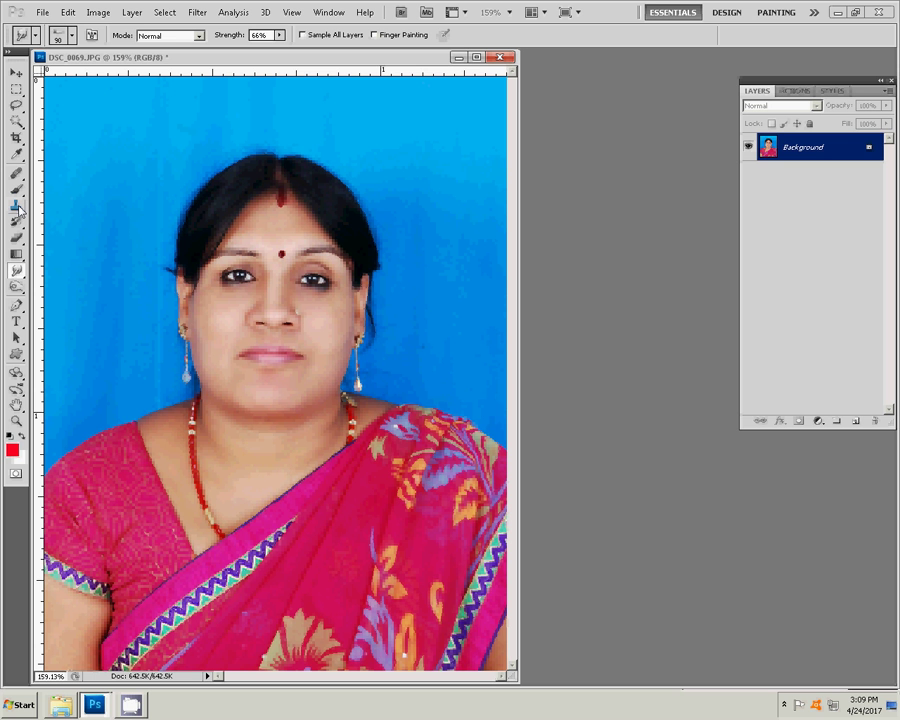
left_click(17, 206)
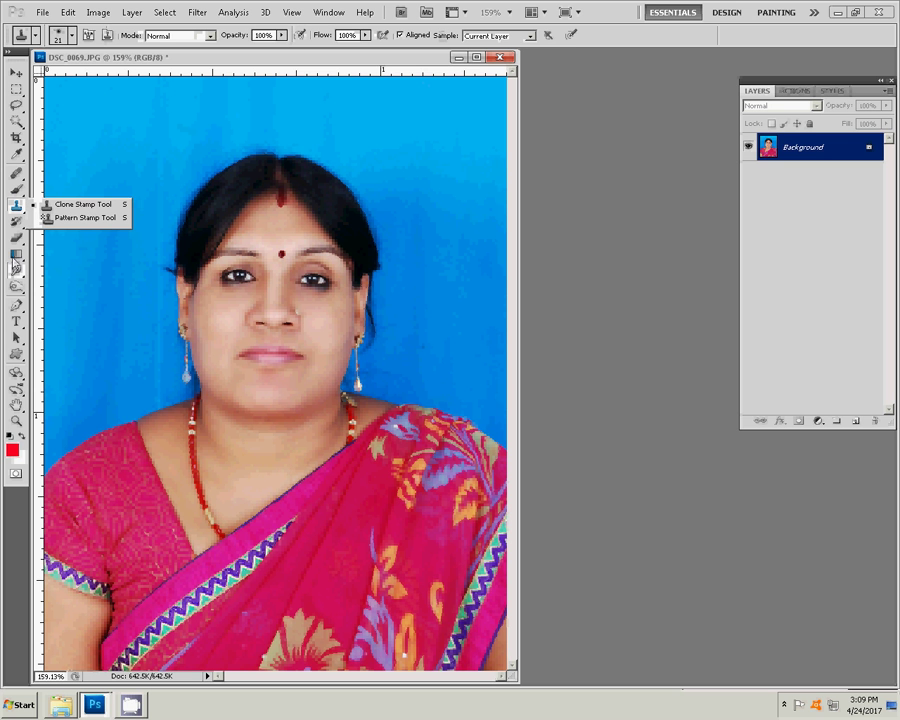
left_click(16, 188)
left_click(16, 238)
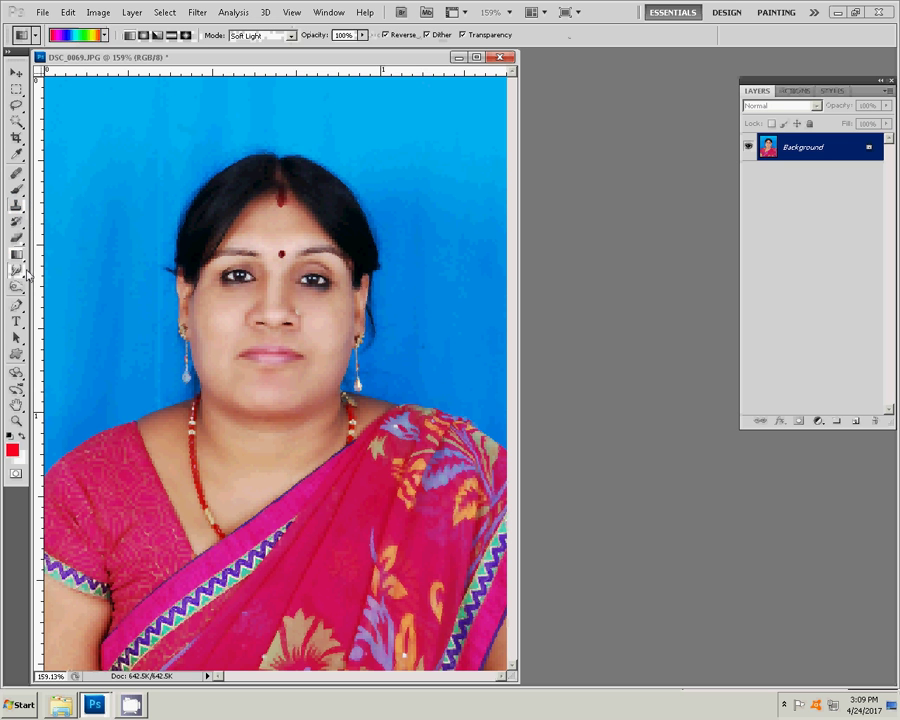
left_click(20, 272)
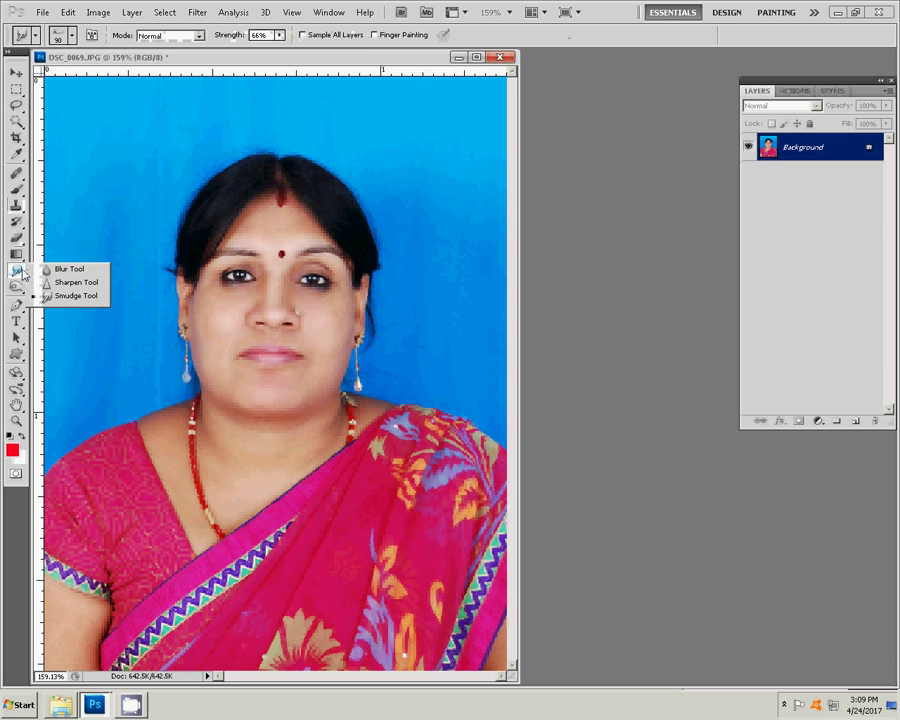
left_click(62, 270)
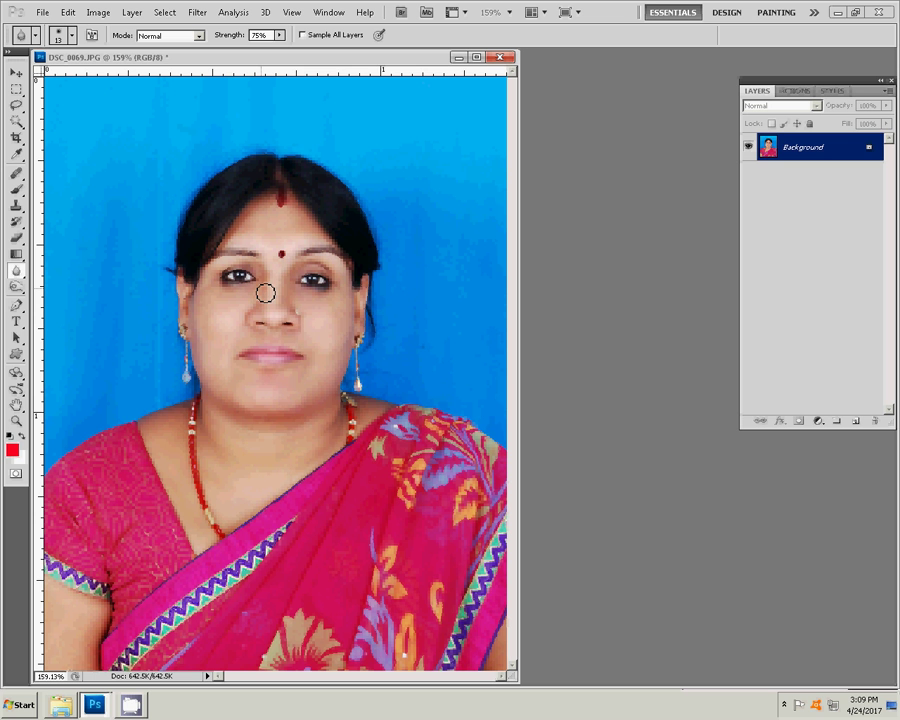
right_click(265, 292)
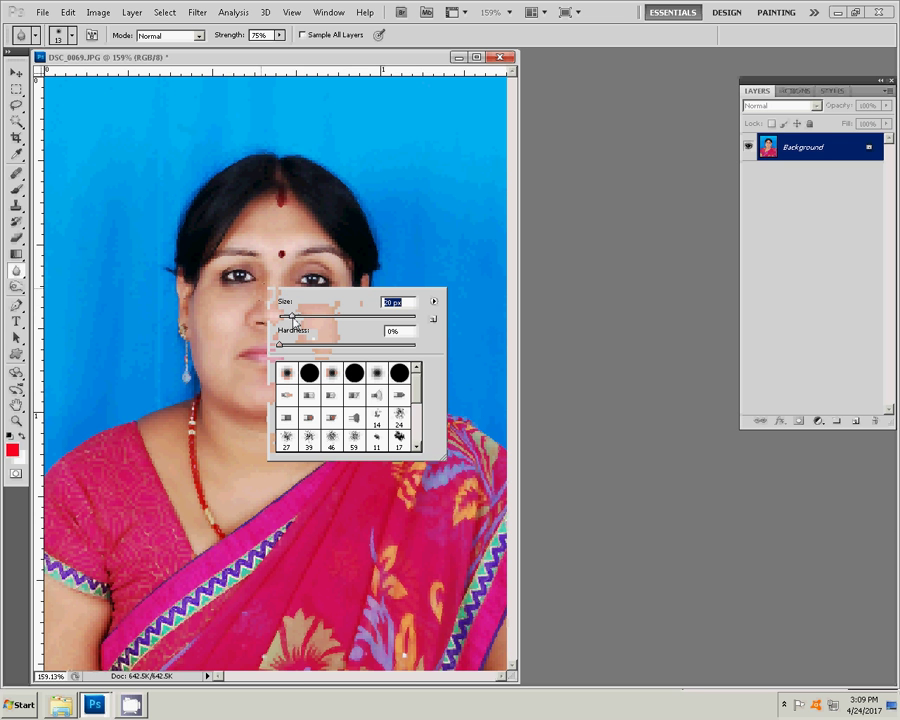
key("Return")
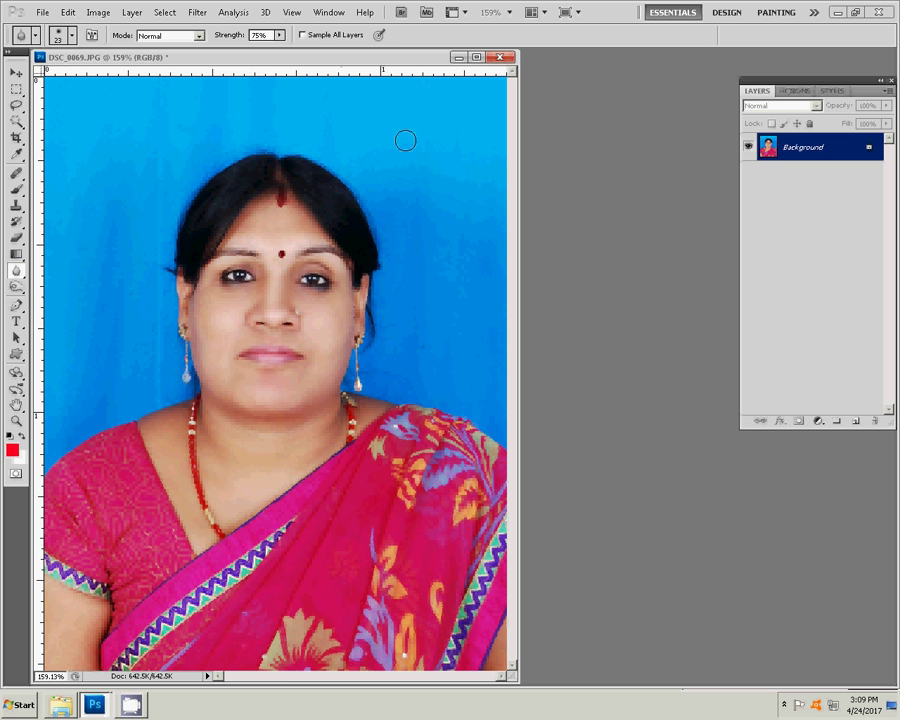
Run the PP 8 action to lay out eight portraits in two rows.
left_click(131, 12)
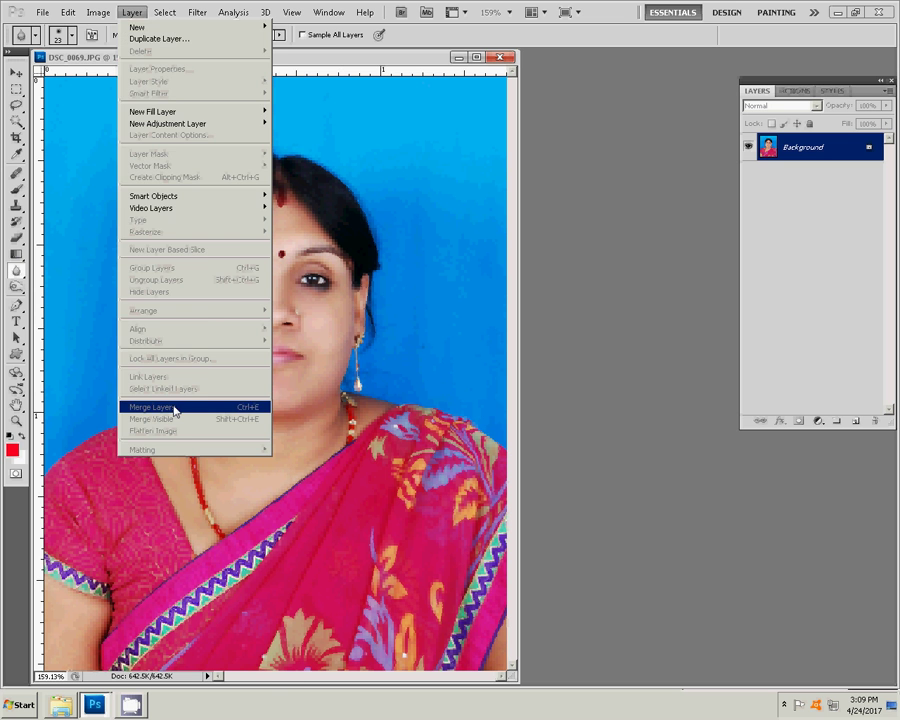
left_click(174, 408)
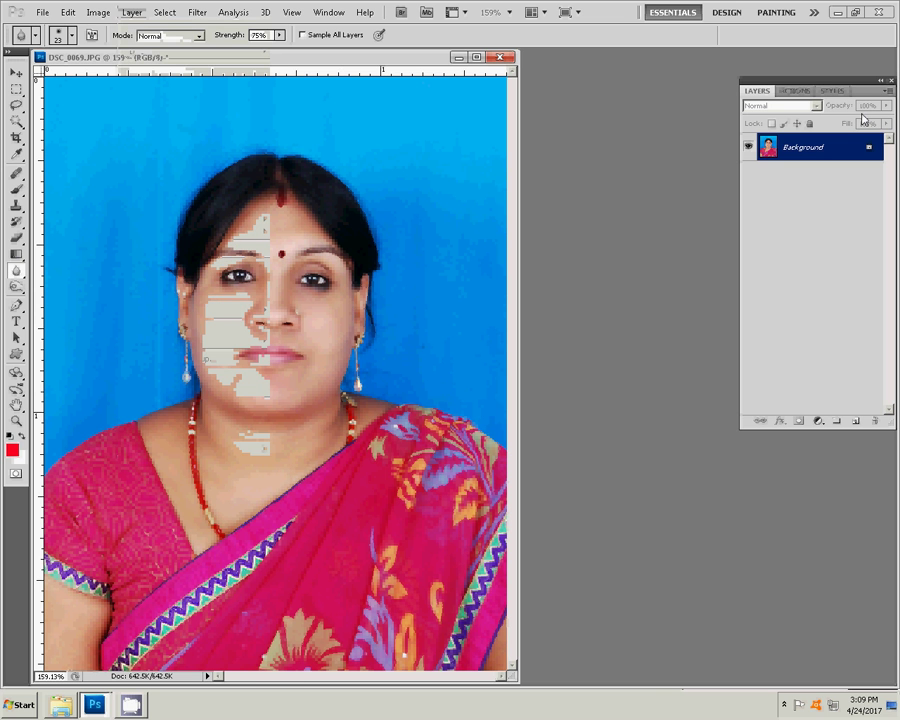
left_click(800, 92)
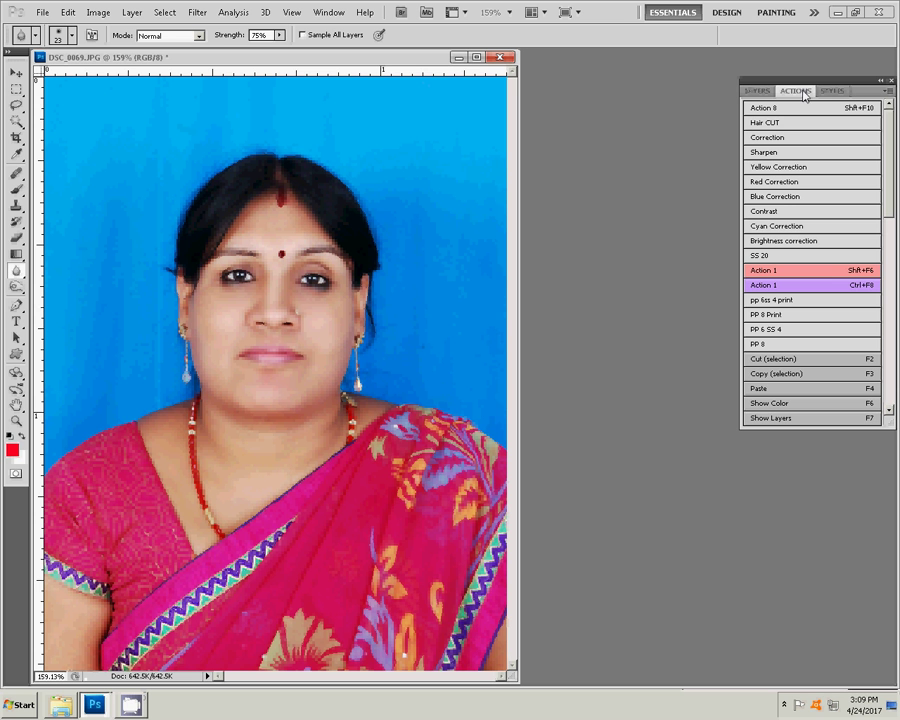
left_click(763, 345)
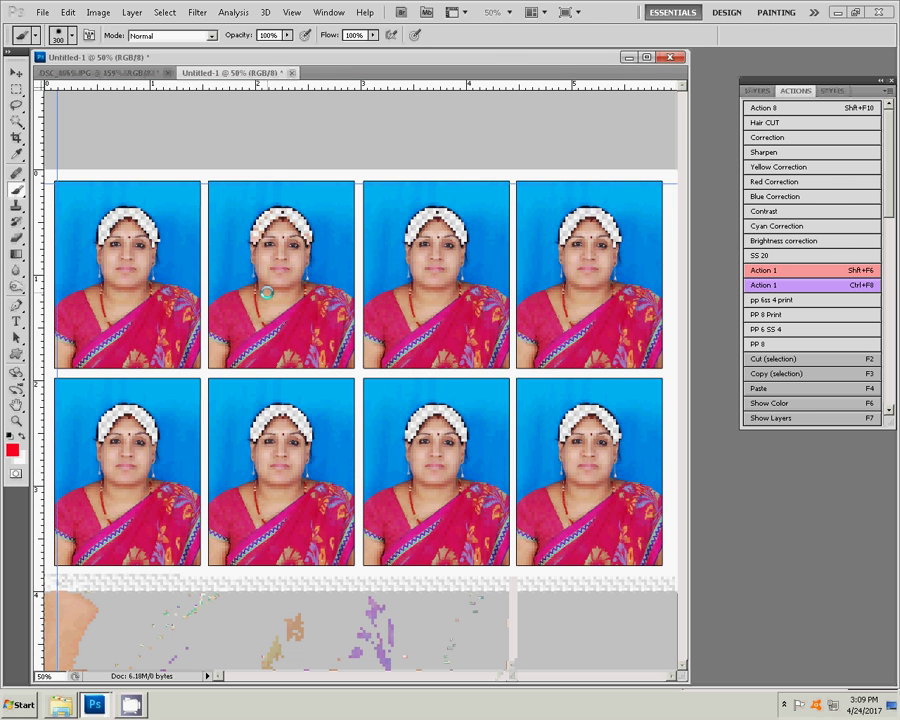
key("alt+l")
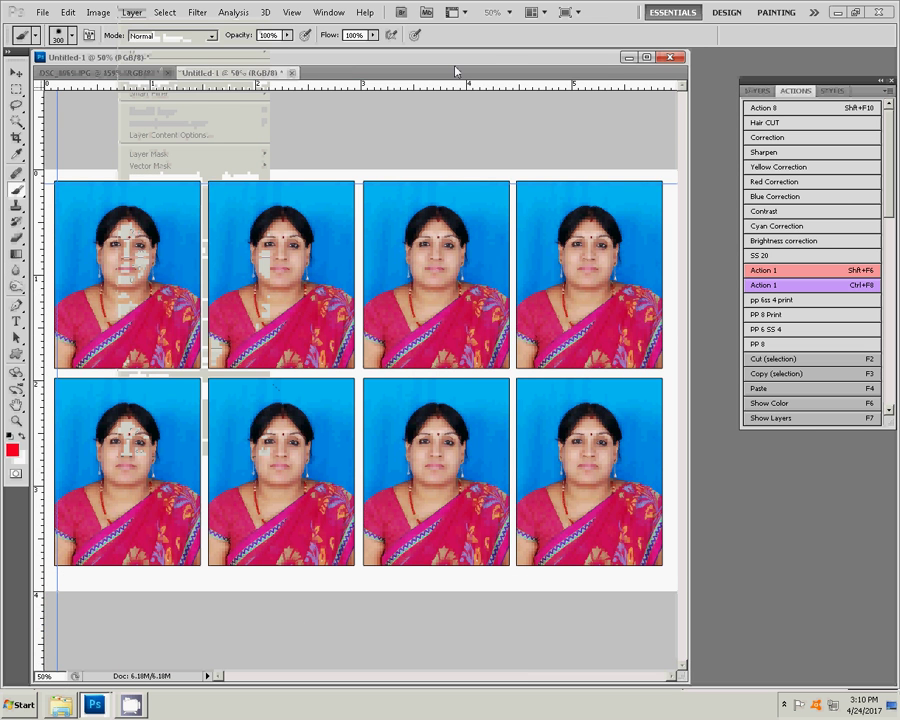
left_click(40, 13)
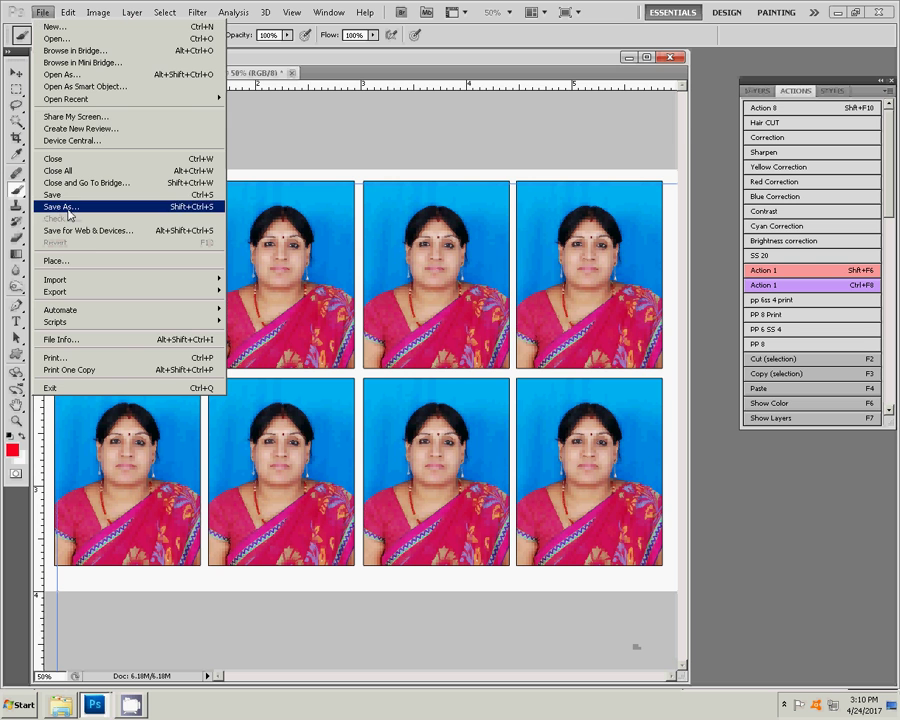
Start Save As and navigate to folder 24 inside folder 0 on Local Disk (G:).
left_click(405, 296)
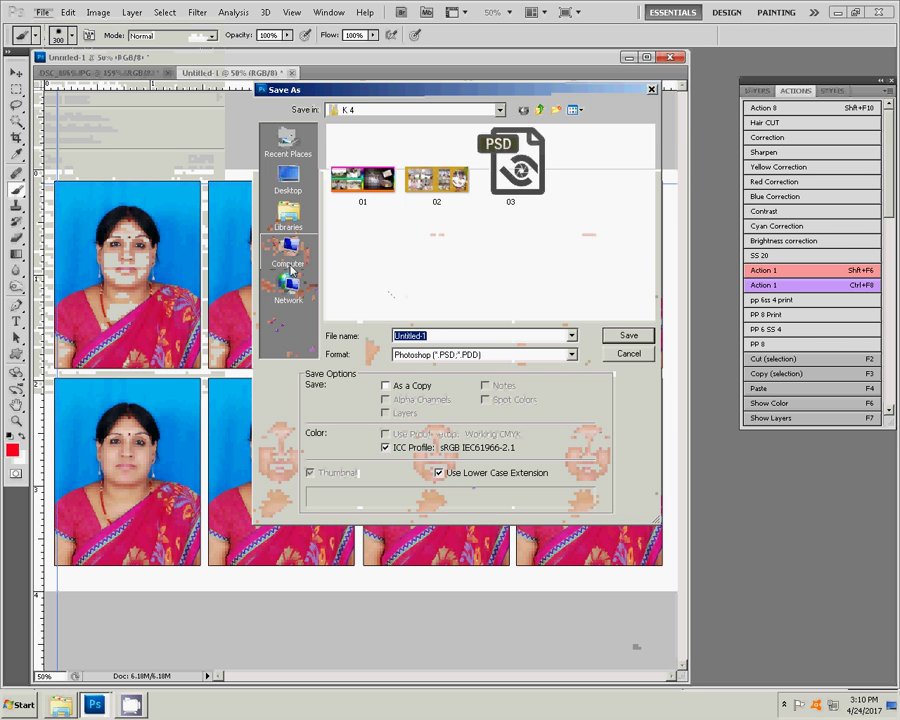
left_click(290, 262)
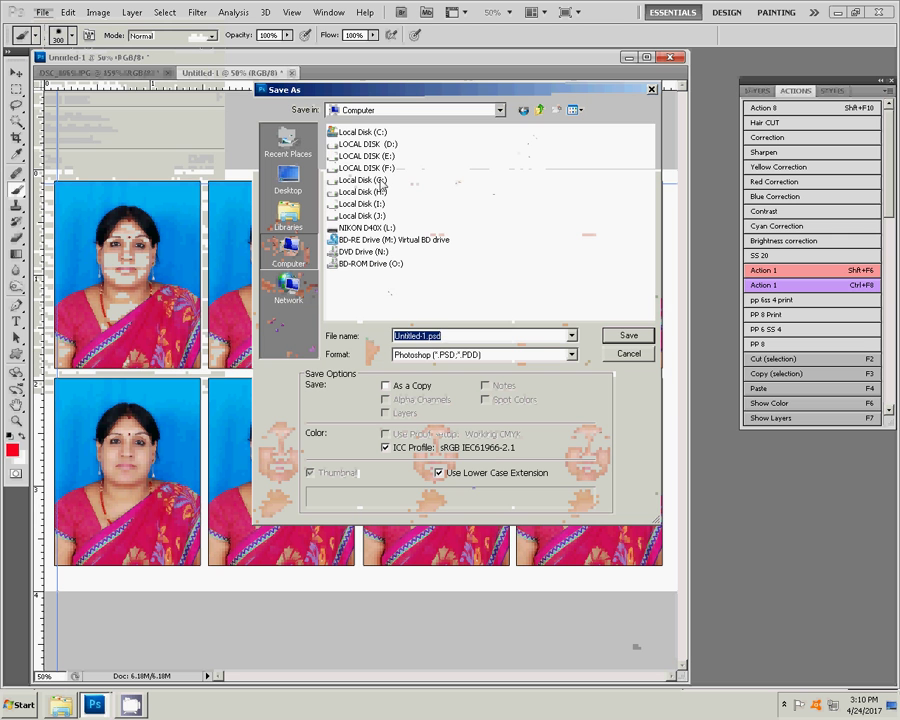
left_click(362, 180)
left_click(637, 335)
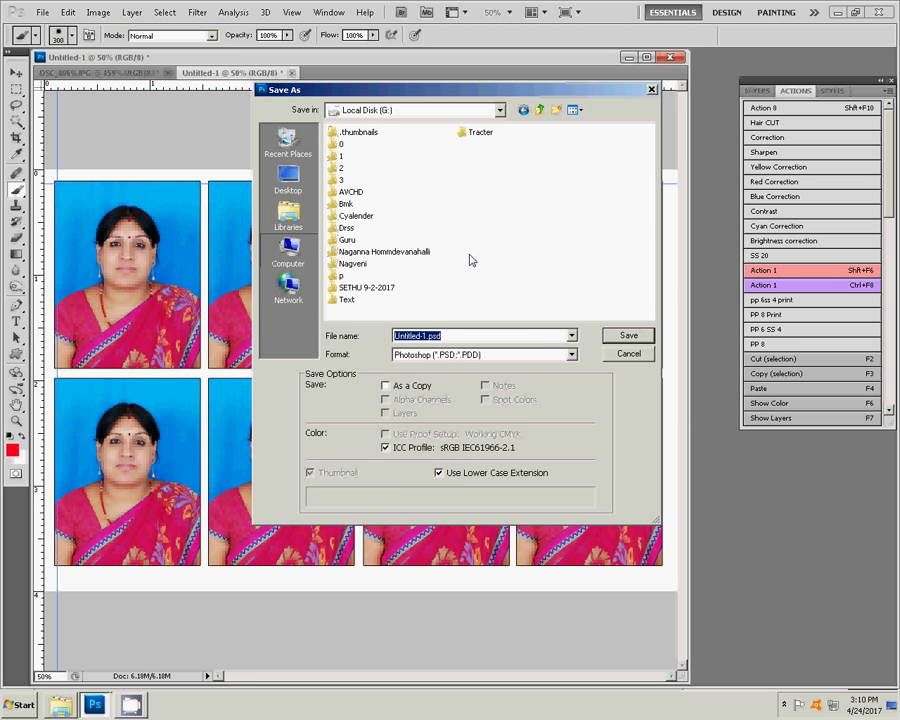
left_click(341, 144)
key("Return")
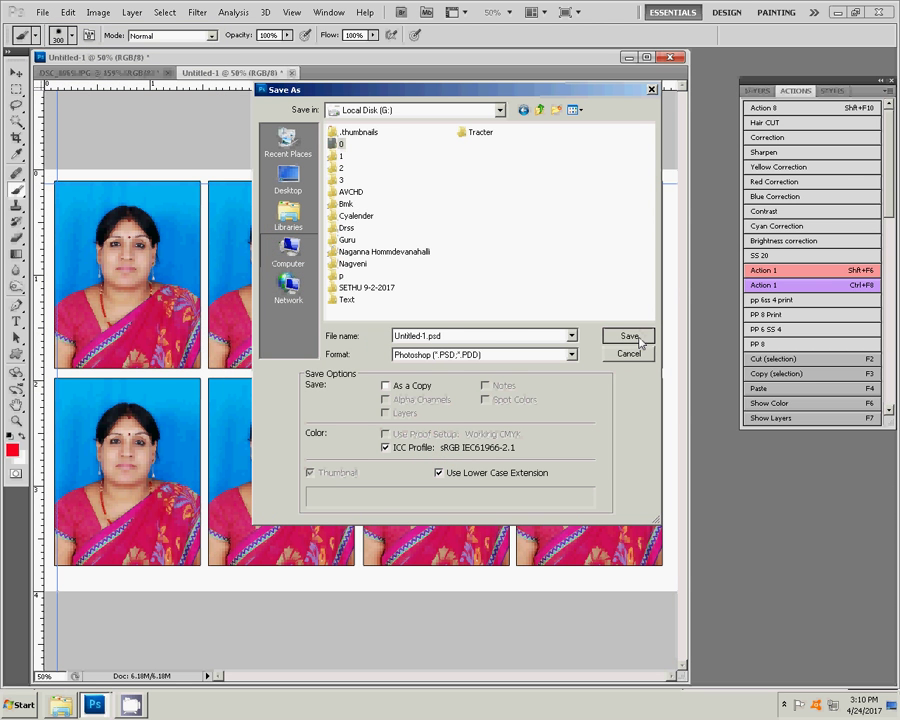
left_click(472, 157)
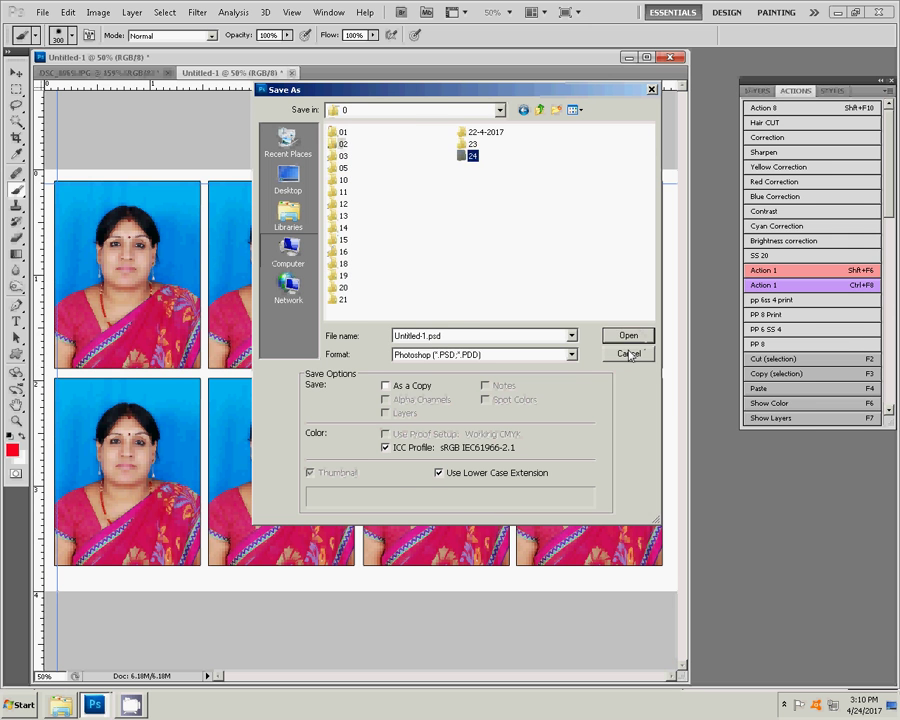
left_click(628, 335)
Save the sheet in JPEG format under the name '12-4x6=1'.
left_click(437, 355)
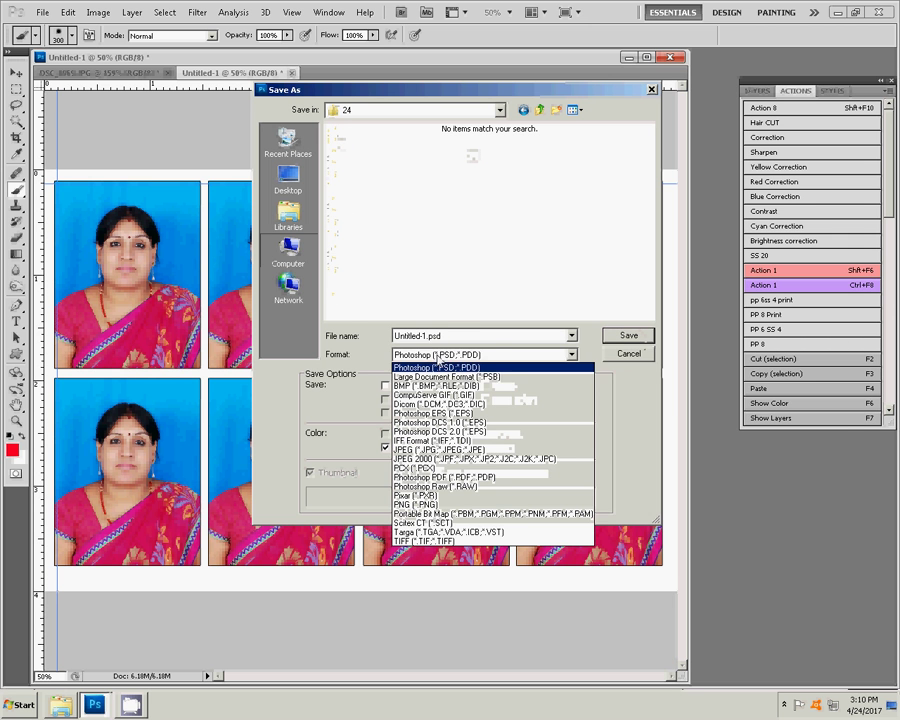
left_click(447, 452)
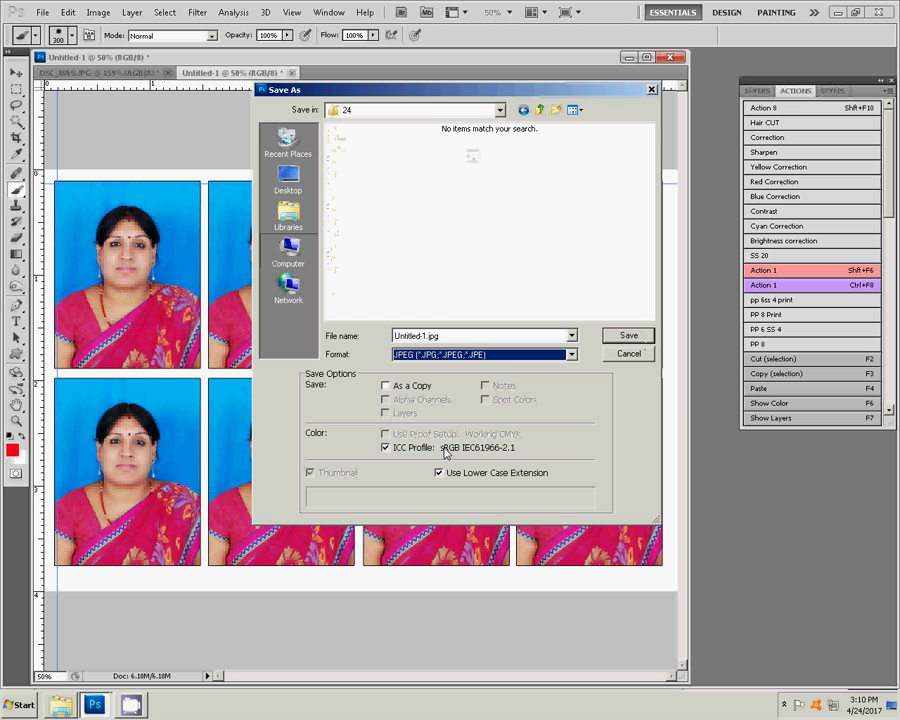
double_click(456, 336)
type("1")
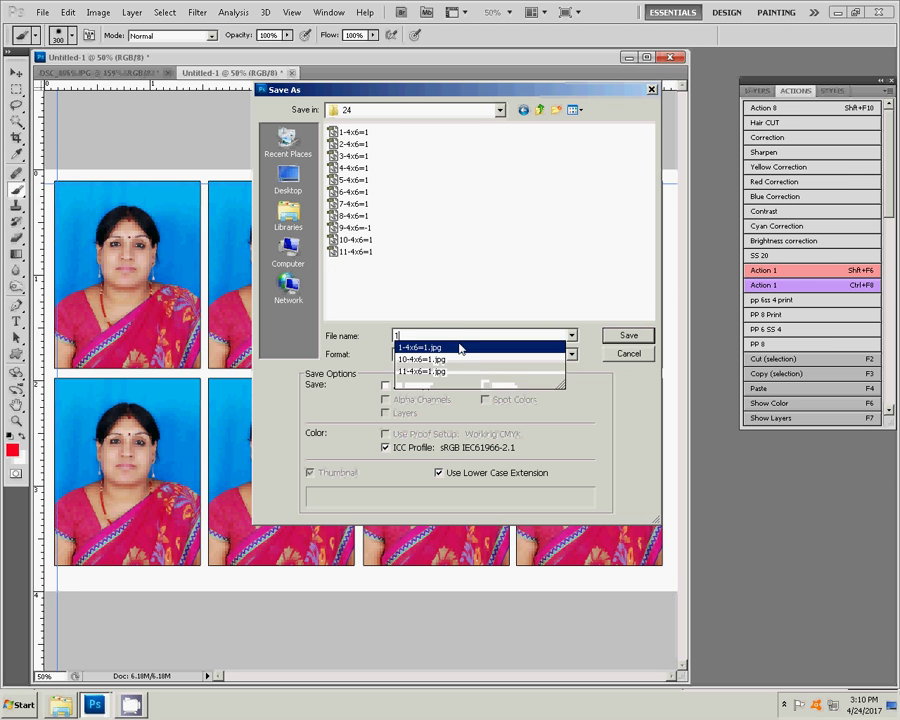
type("2-4x")
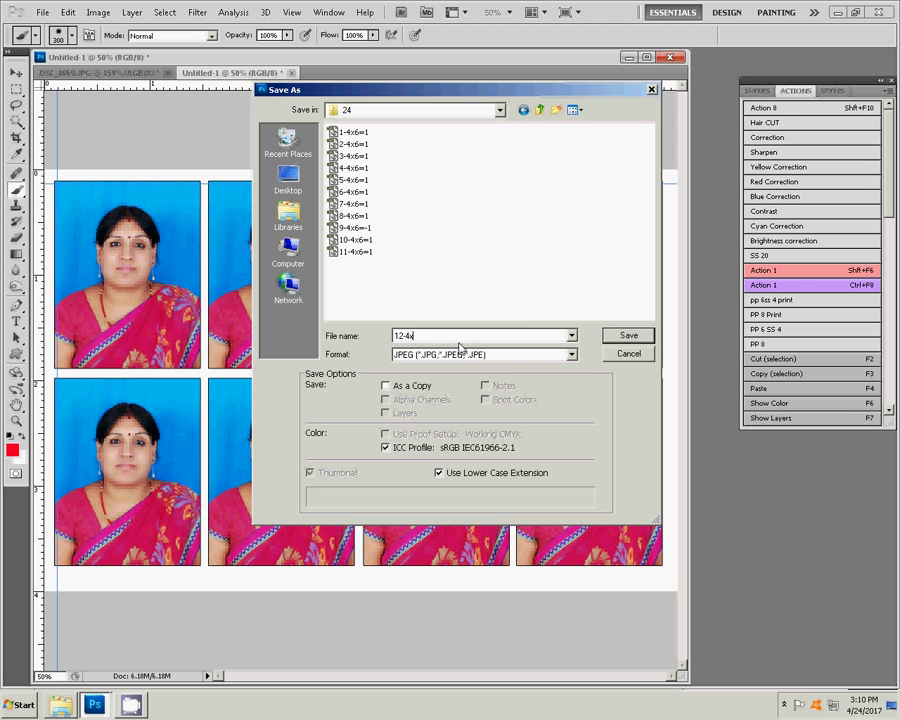
type("6=1")
left_click(637, 338)
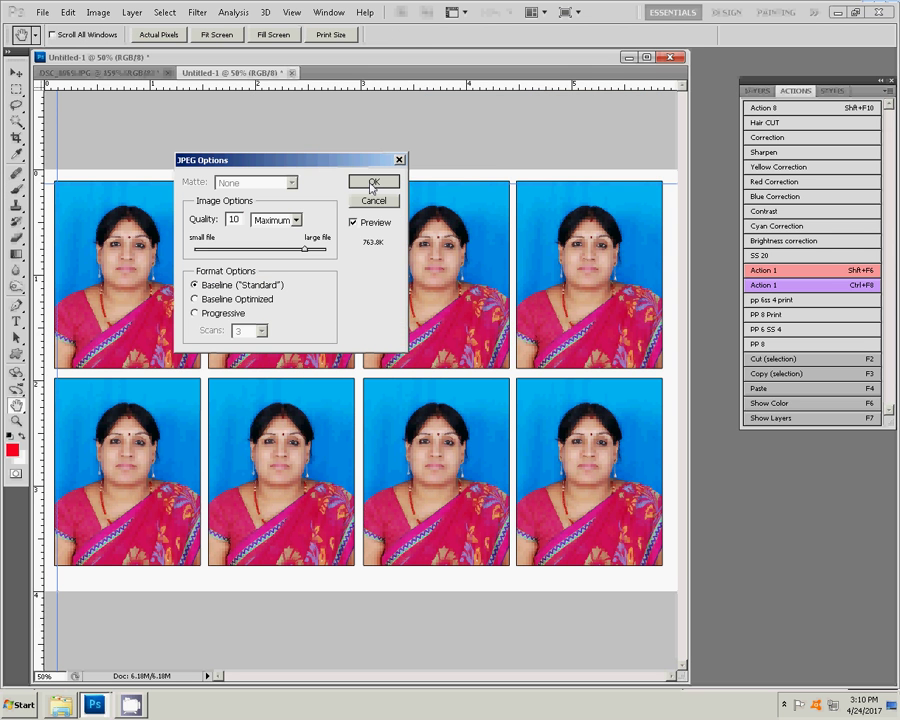
Accept the JPEG quality options, then close the sheet and DSC_0069.JPG without saving the photo.
left_click(372, 184)
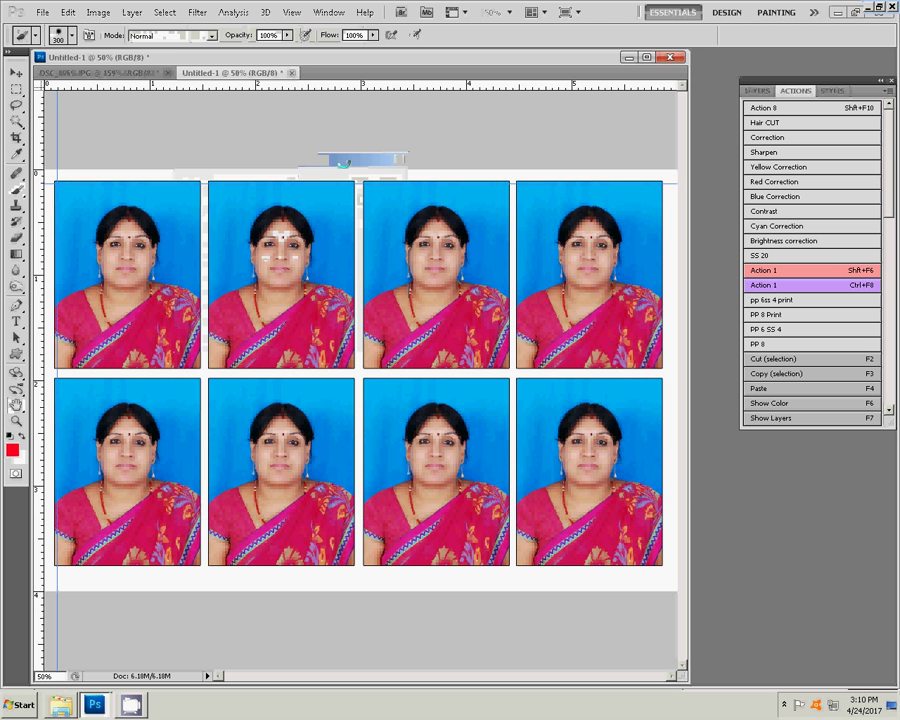
left_click(676, 59)
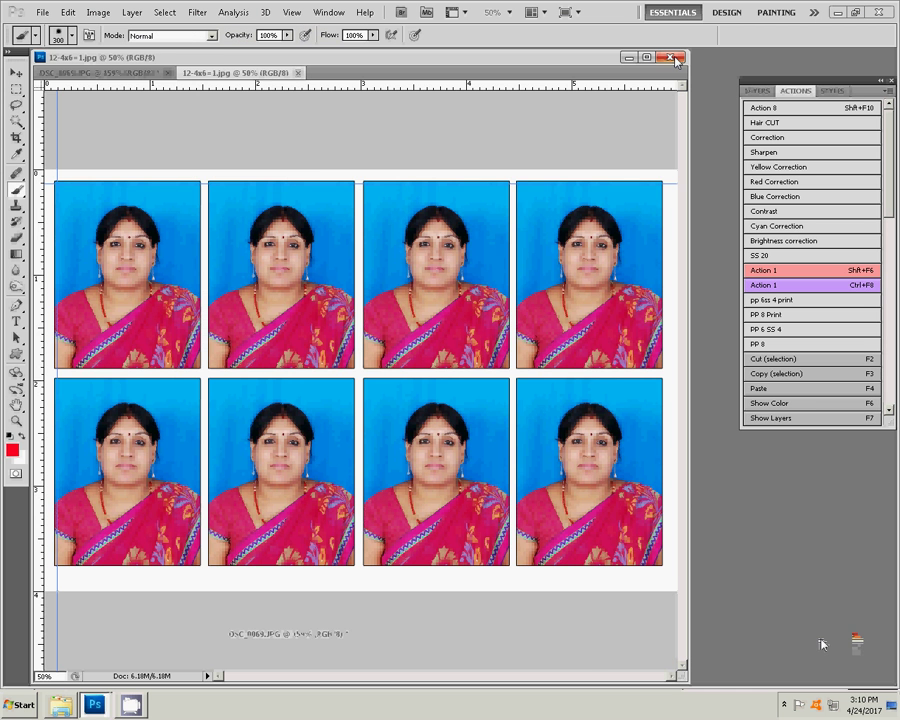
left_click(675, 59)
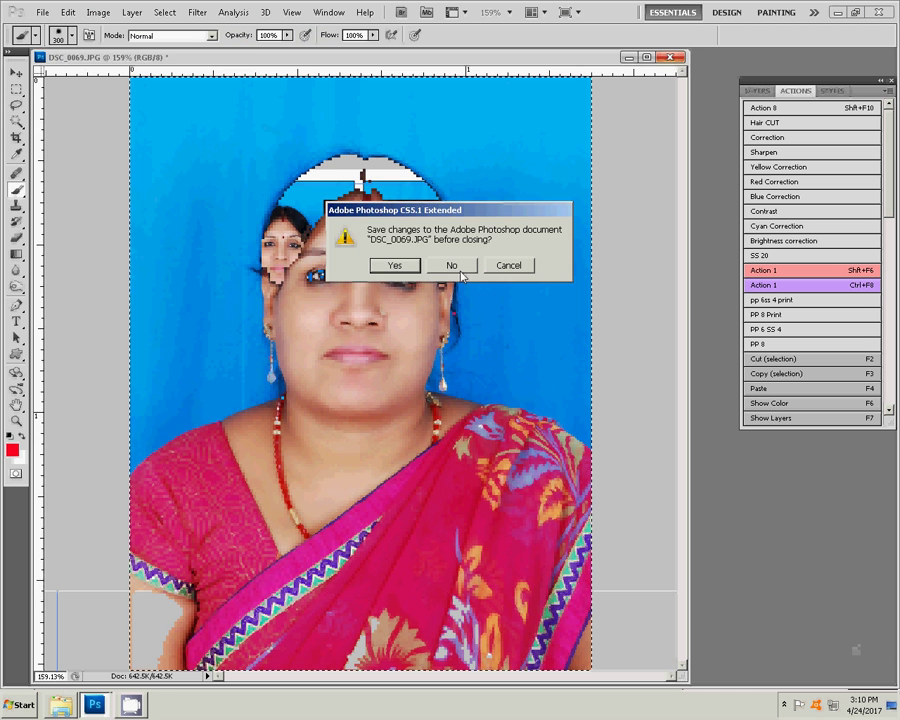
left_click(461, 270)
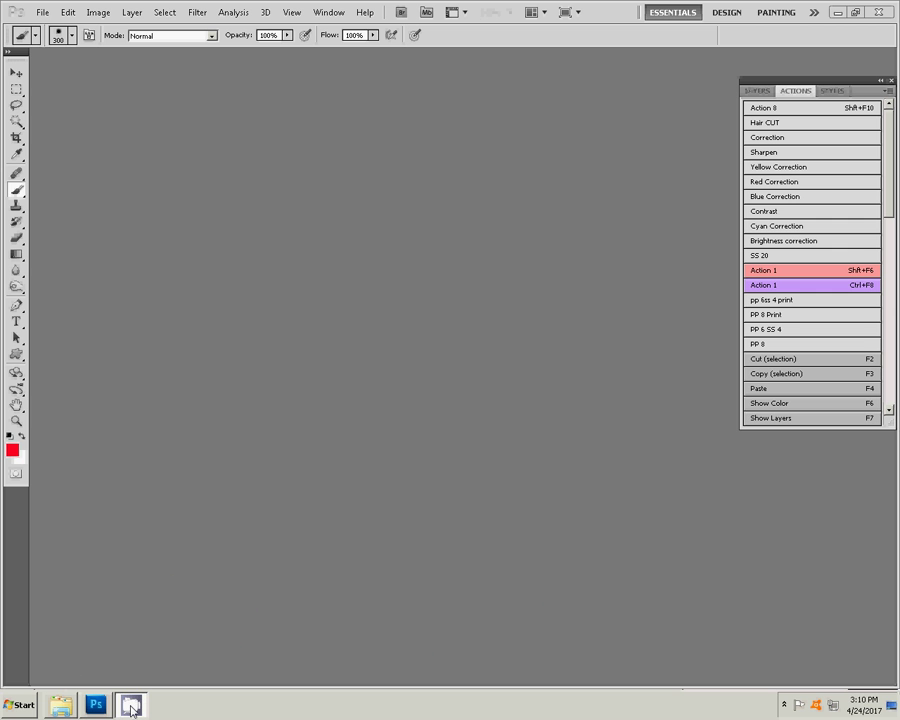
left_click(784, 704)
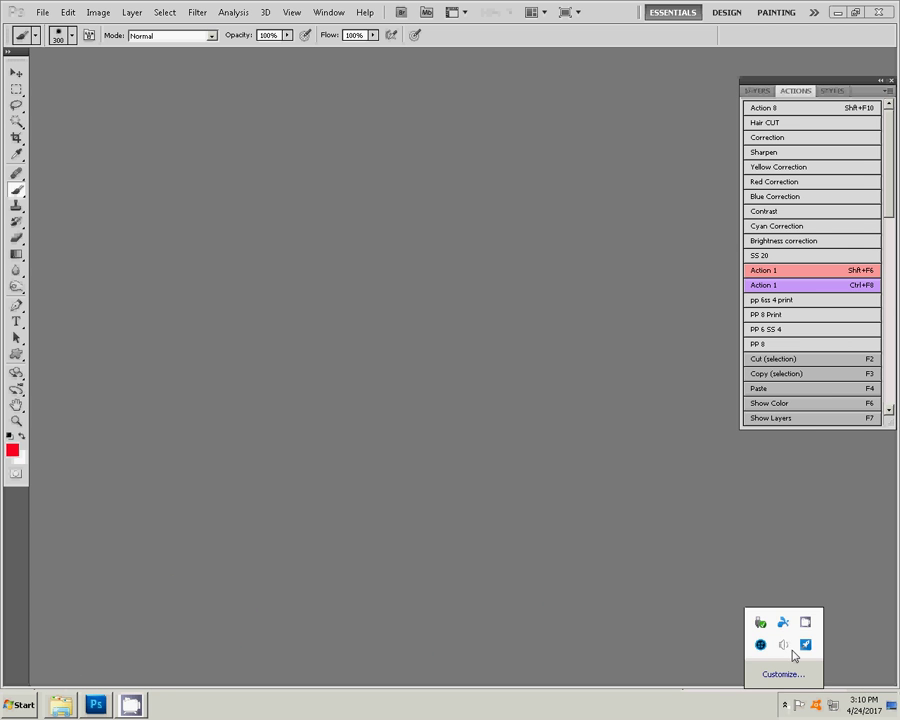